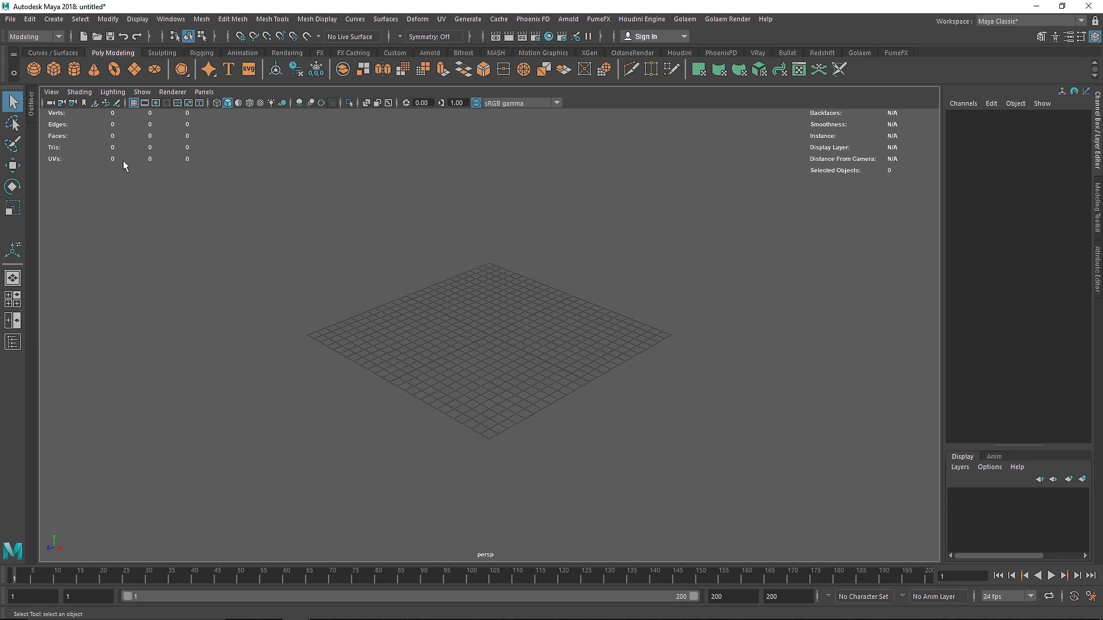
Create a polygon plane, scale it uniformly to about 24.08, and raise it to about 0.195 in Y.
click(133, 71)
key(f)
scroll(504, 359, down, 5)
alt+drag(497, 350, 763, 381)
scroll(503, 358, down, 5)
key(r)
key(w)
drag(489, 293, 492, 290)
alt+drag(700, 310, 675, 318)
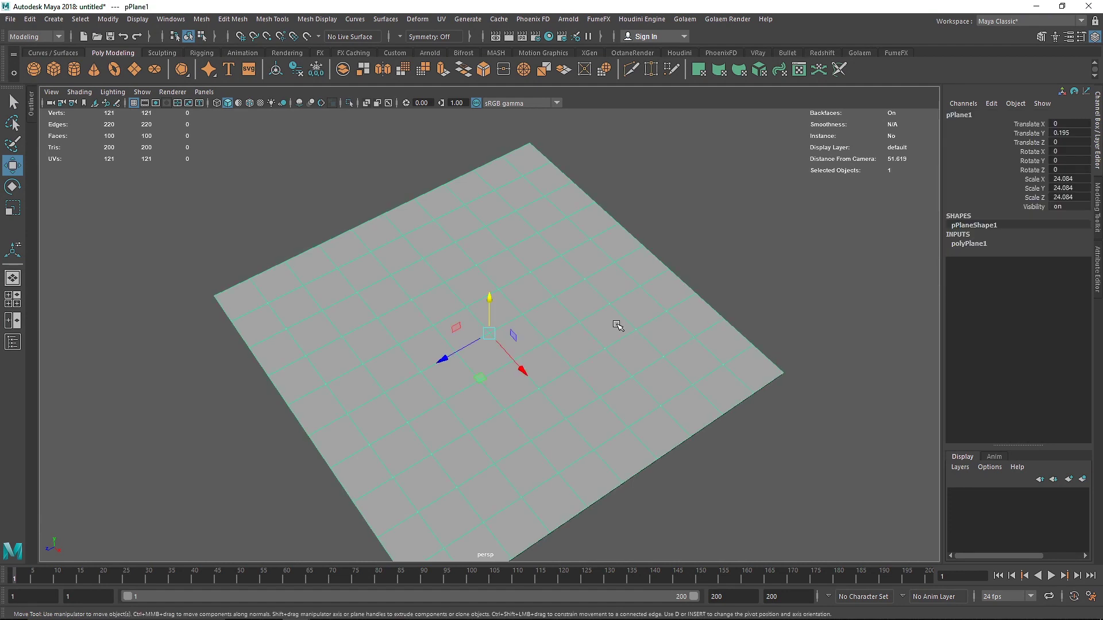
Set the plane's width and height subdivisions to 1.
click(969, 244)
double_click(1060, 272)
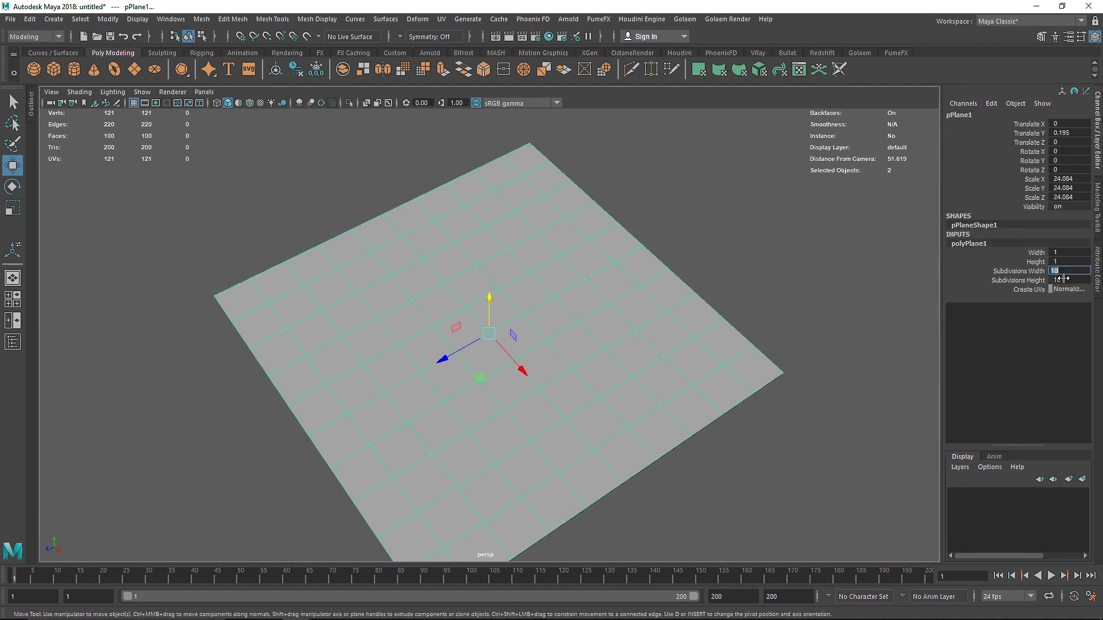
key(Return)
click(805, 254)
scroll(630, 329, down, 4)
mouse_move(486, 322)
alt+mouse_down()
mouse_move(469, 297)
mouse_move(488, 320)
alt+mouse_up()
click(488, 320)
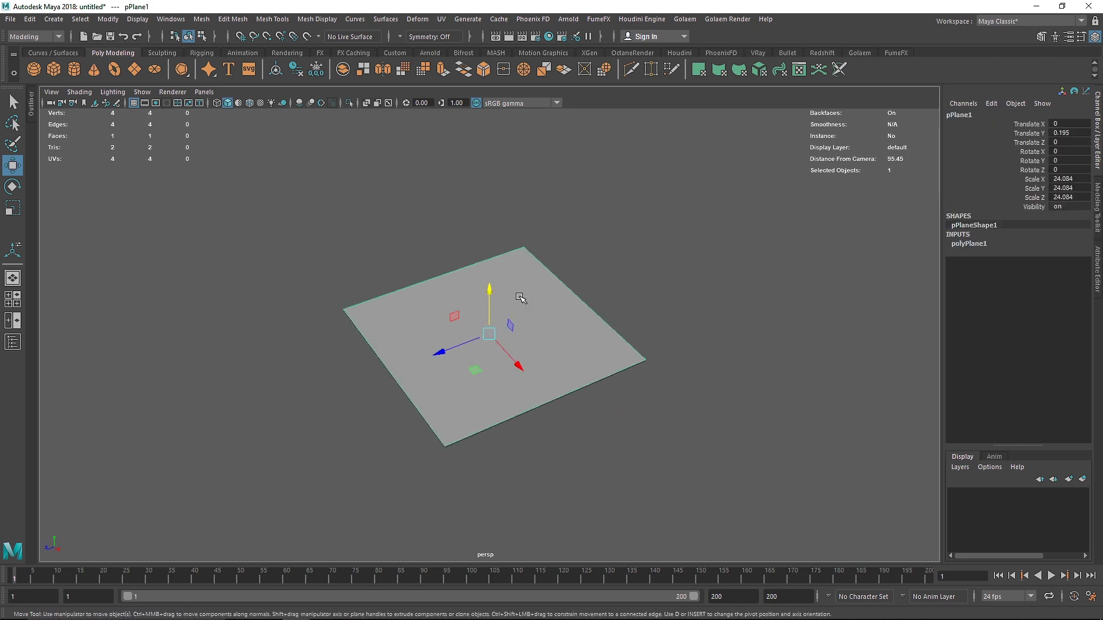
Extrude the plane's back edge upward about 17.65 units to form a vertical wall.
right_click(519, 294)
right_drag(519, 296, 517, 246)
scroll(617, 290, up, 2)
click(578, 284)
alt+drag(579, 283, 531, 246)
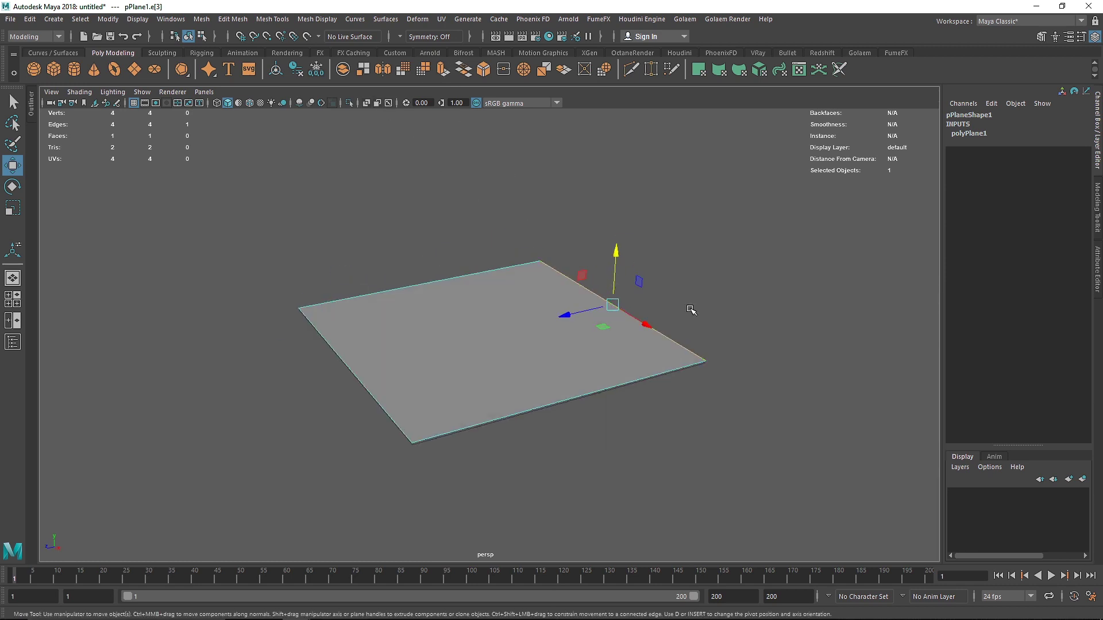
click(224, 20)
click(268, 130)
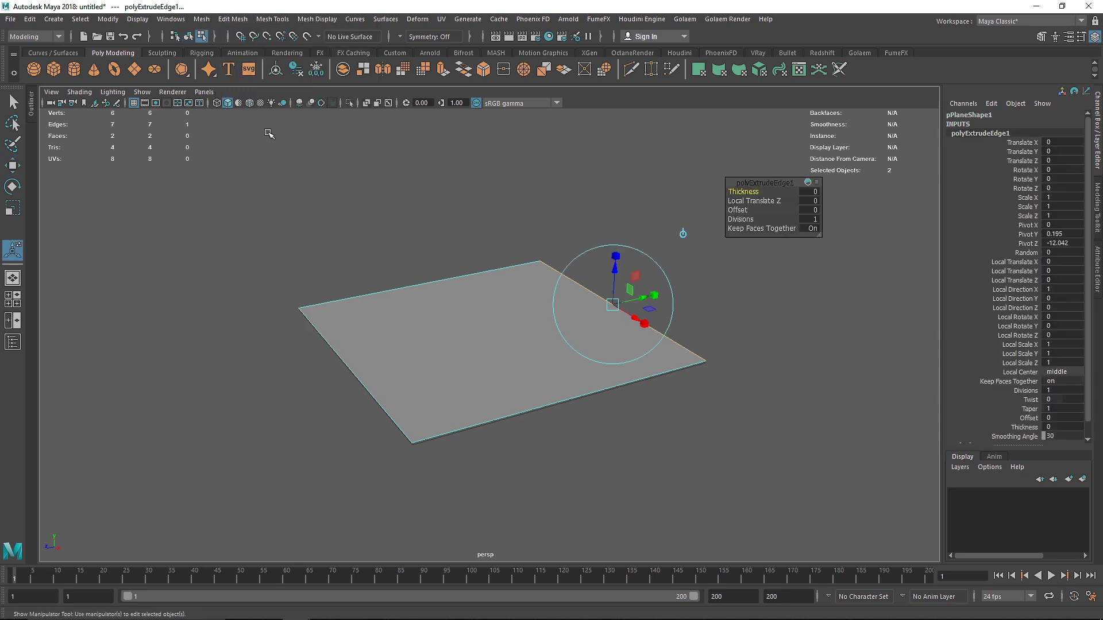
drag(615, 251, 645, 87)
alt+middle_drag(644, 86, 552, 274)
drag(527, 201, 532, 283)
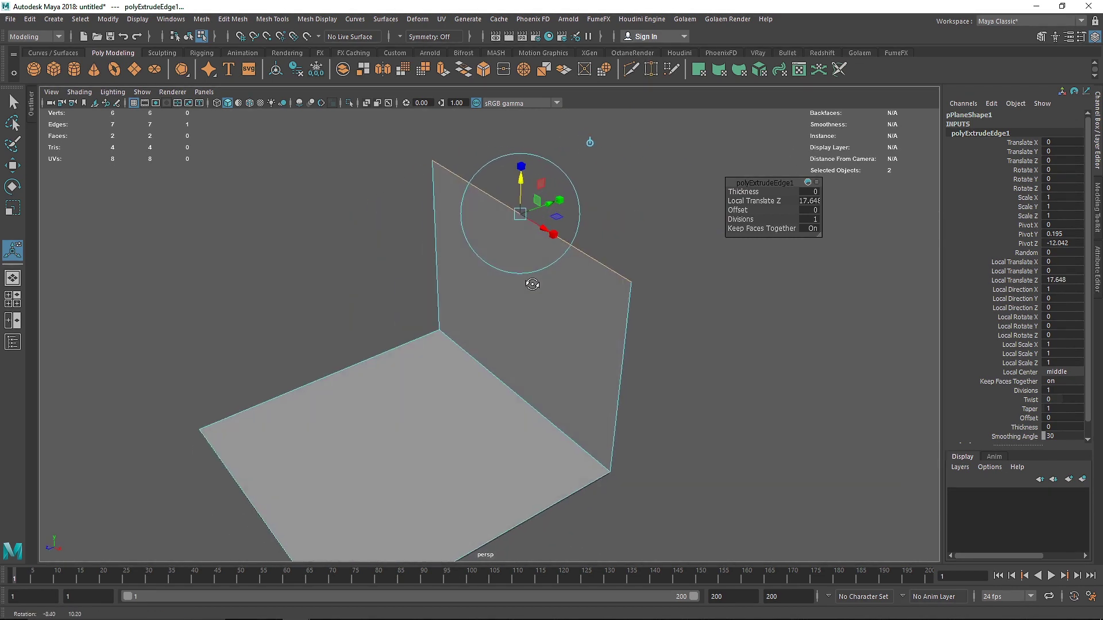
Bevel the fold edge between the floor and the wall with a fraction of 0.2.
click(504, 390)
alt+drag(648, 473, 638, 369)
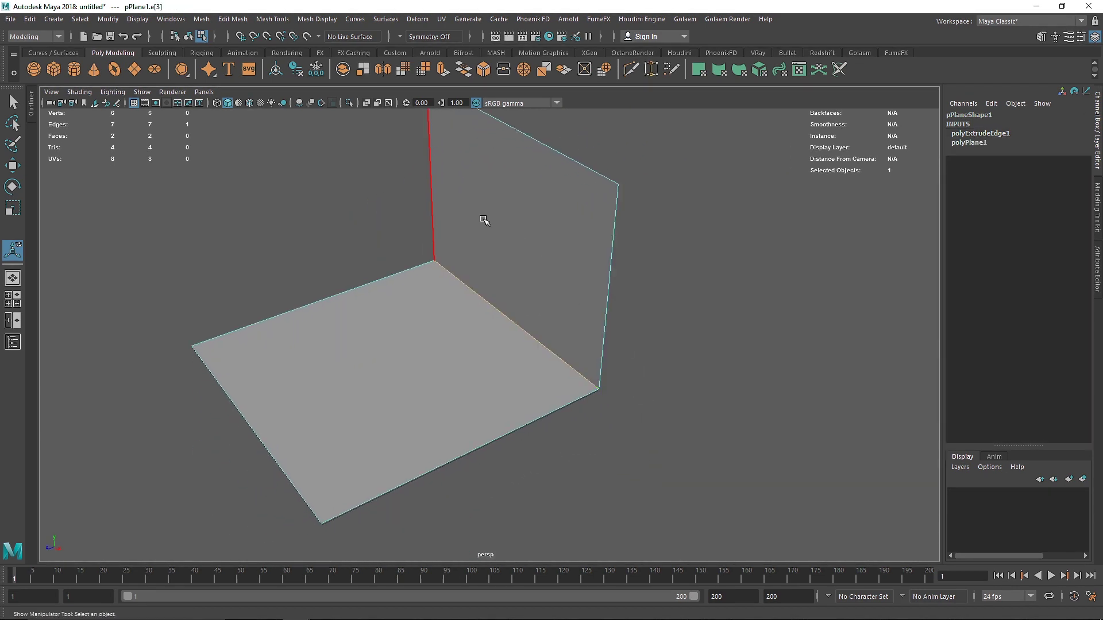
shift+right_drag(457, 298, 466, 270)
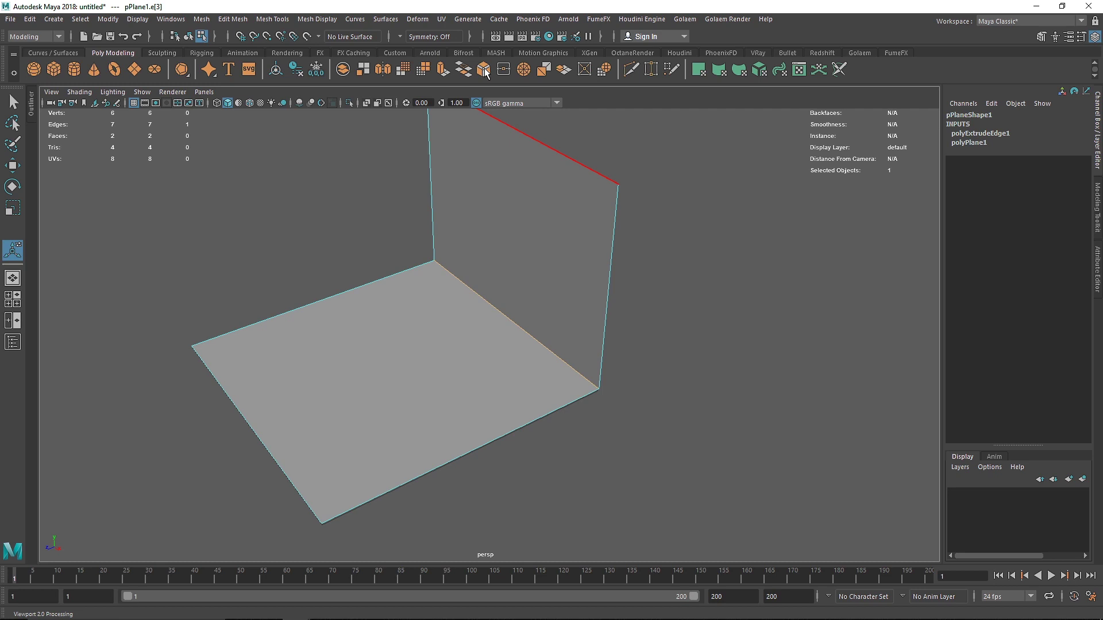
click(233, 19)
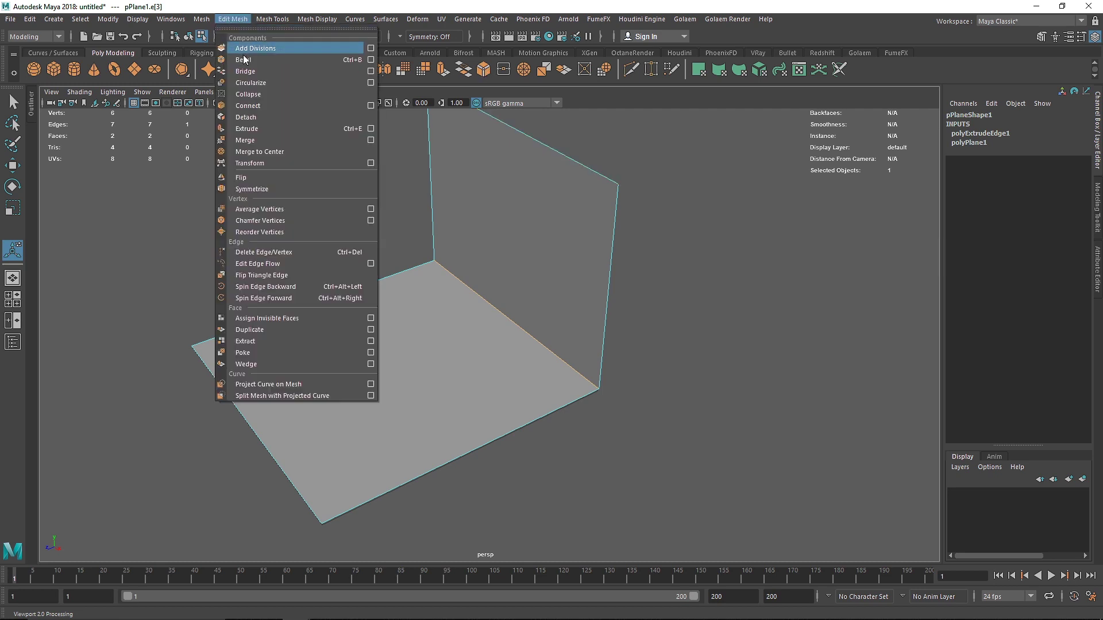
click(265, 59)
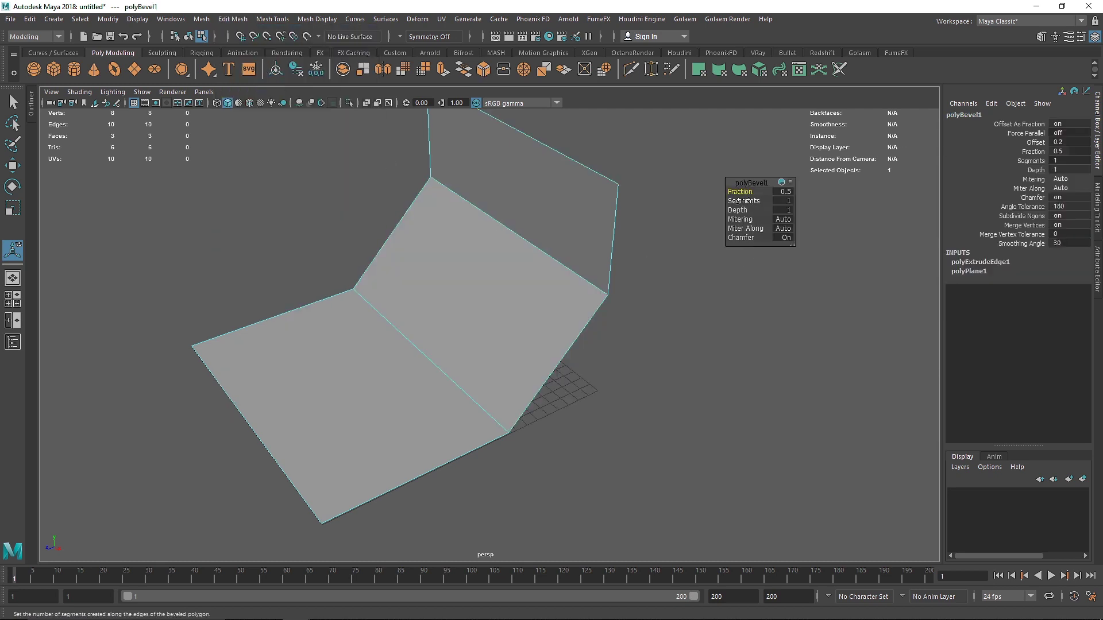
drag(741, 191, 742, 193)
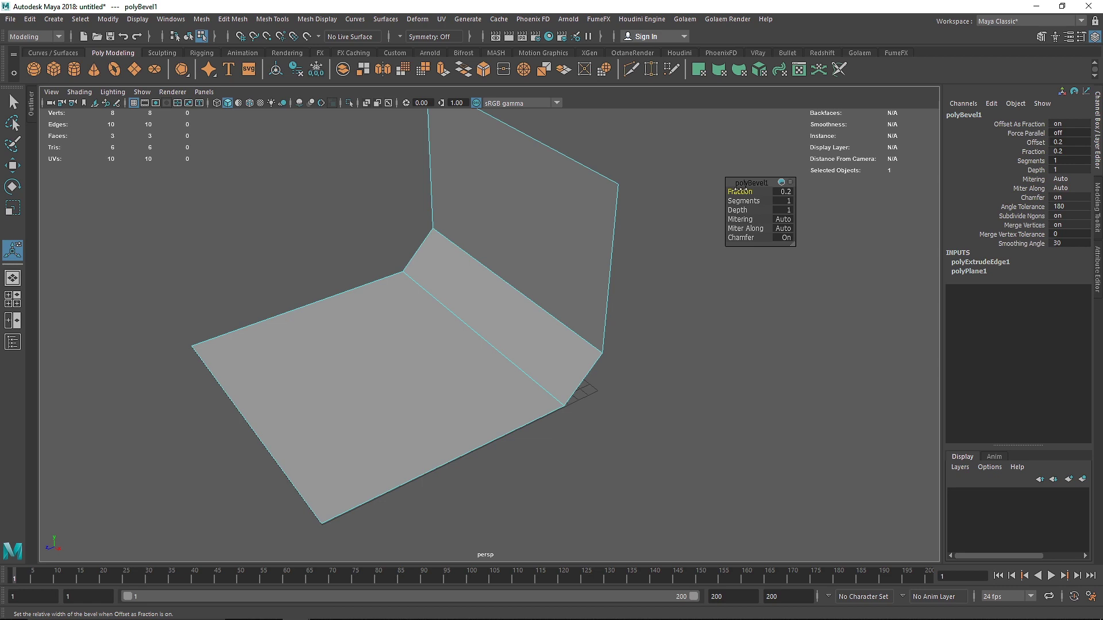
Increase the bevel to 12 segments for a smooth curve, and return to object mode.
drag(740, 190, 1074, 201)
alt+drag(552, 380, 626, 391)
right_drag(483, 263, 678, 173)
click(678, 178)
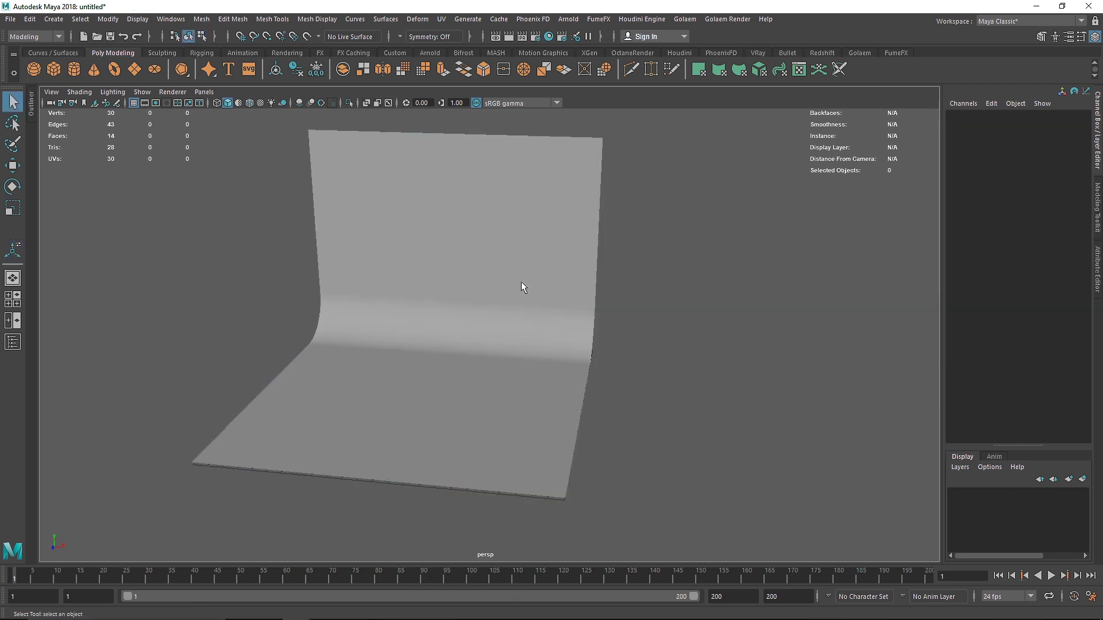
Widen the curved backdrop along X to a scale of about 33.98.
click(522, 285)
click(658, 338)
alt+drag(658, 338, 564, 415)
click(473, 402)
key(r)
drag(492, 401, 660, 357)
click(578, 368)
alt+drag(578, 368, 603, 382)
click(561, 365)
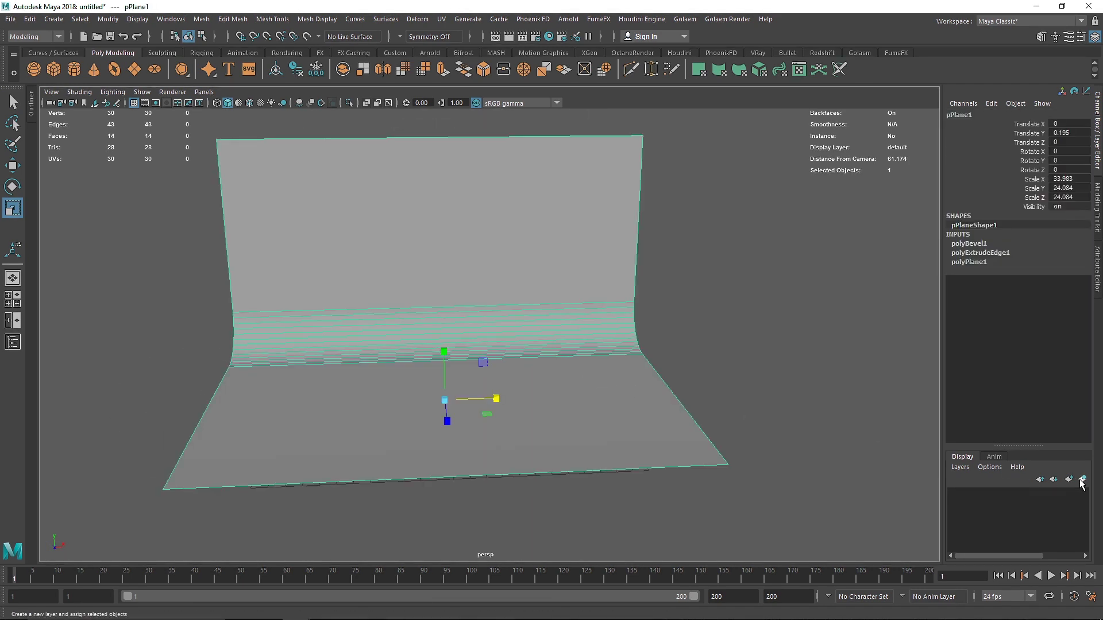
Assign the backdrop to a new display layer named L_Backdrop and hide that layer.
click(1083, 479)
click(954, 494)
click(953, 495)
double_click(978, 497)
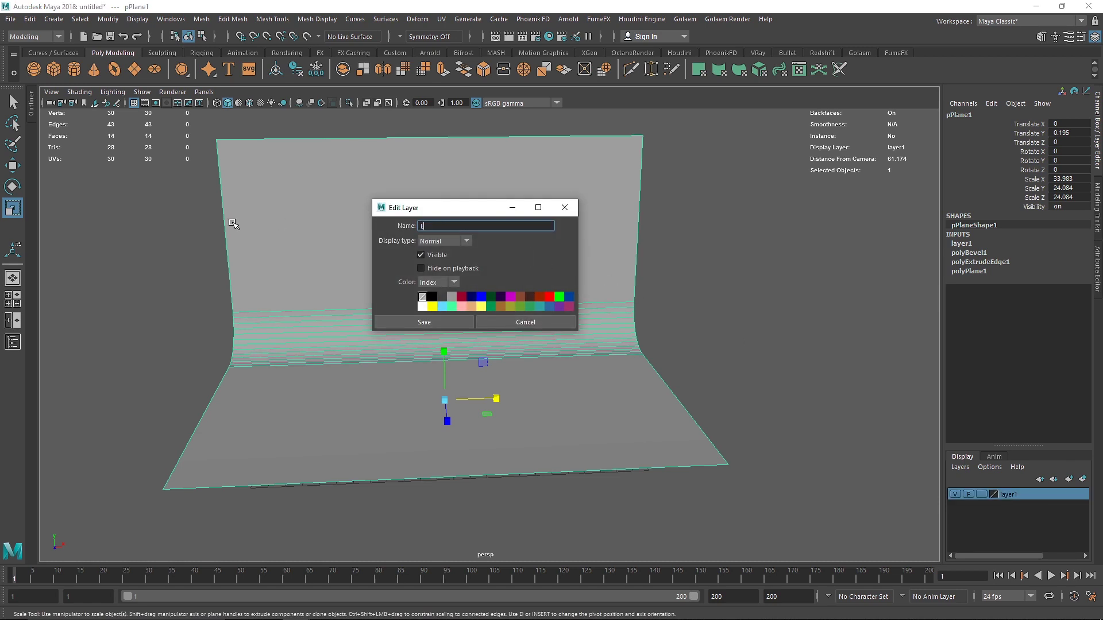
text(L_Backdrop)
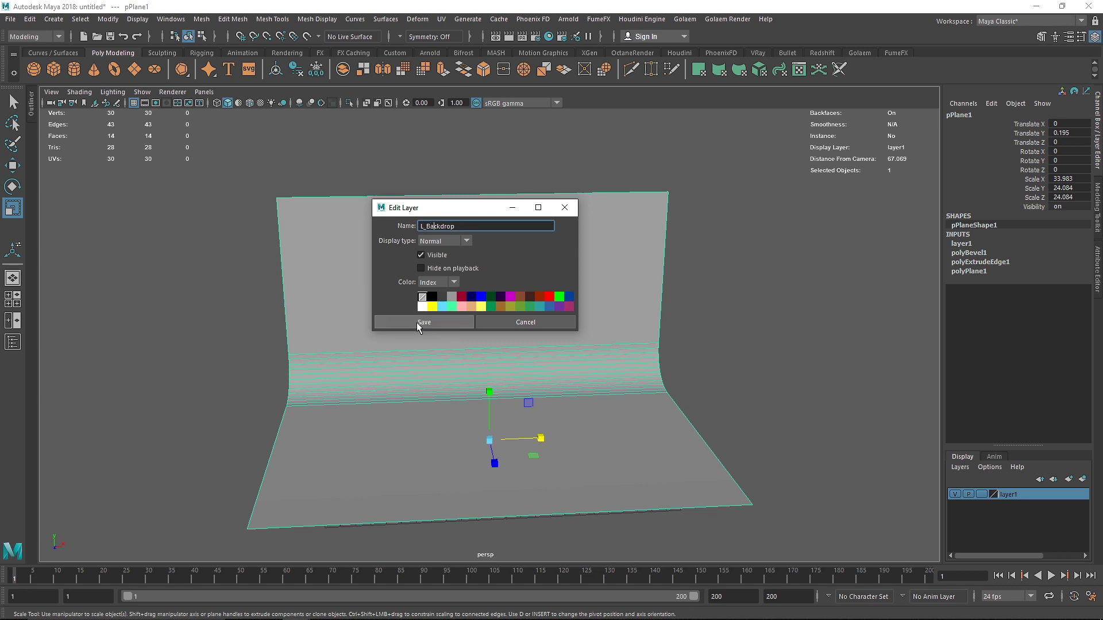
click(416, 322)
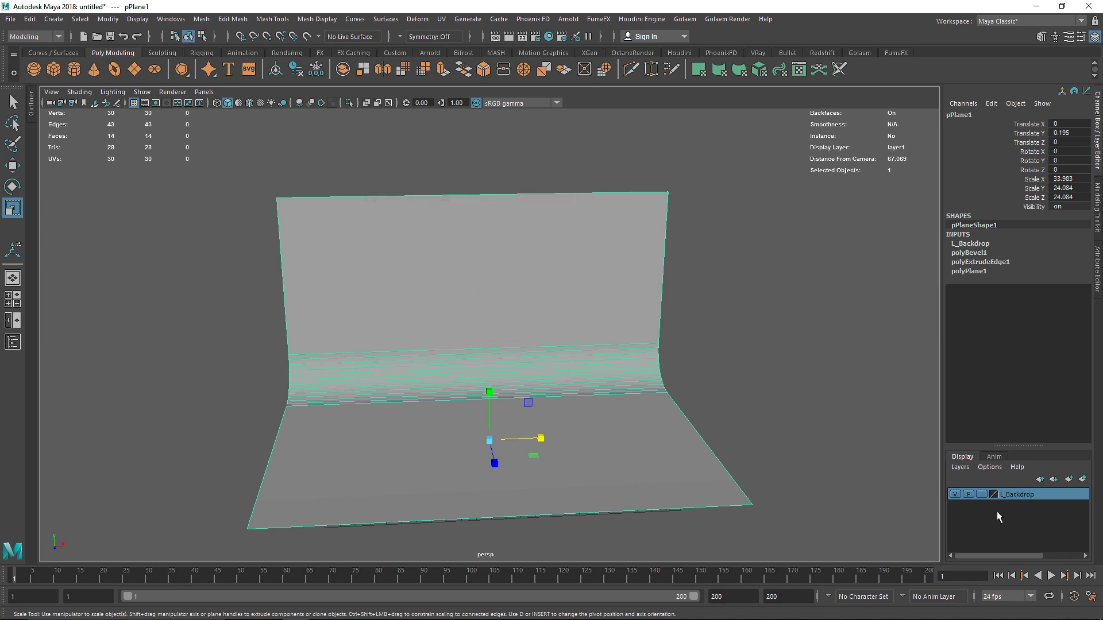
click(954, 494)
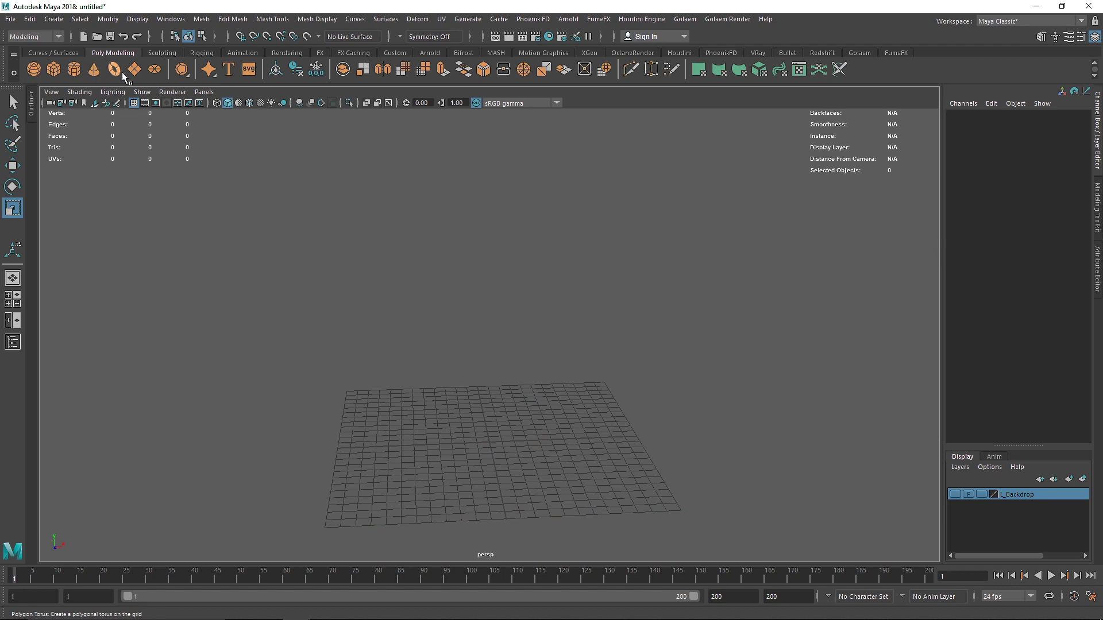
Create a second polygon plane, scale it uniformly to about 23.66, and raise it to about 0.351 in Y.
drag(489, 442, 680, 480)
alt+drag(601, 466, 531, 455)
key(w)
drag(489, 401, 490, 394)
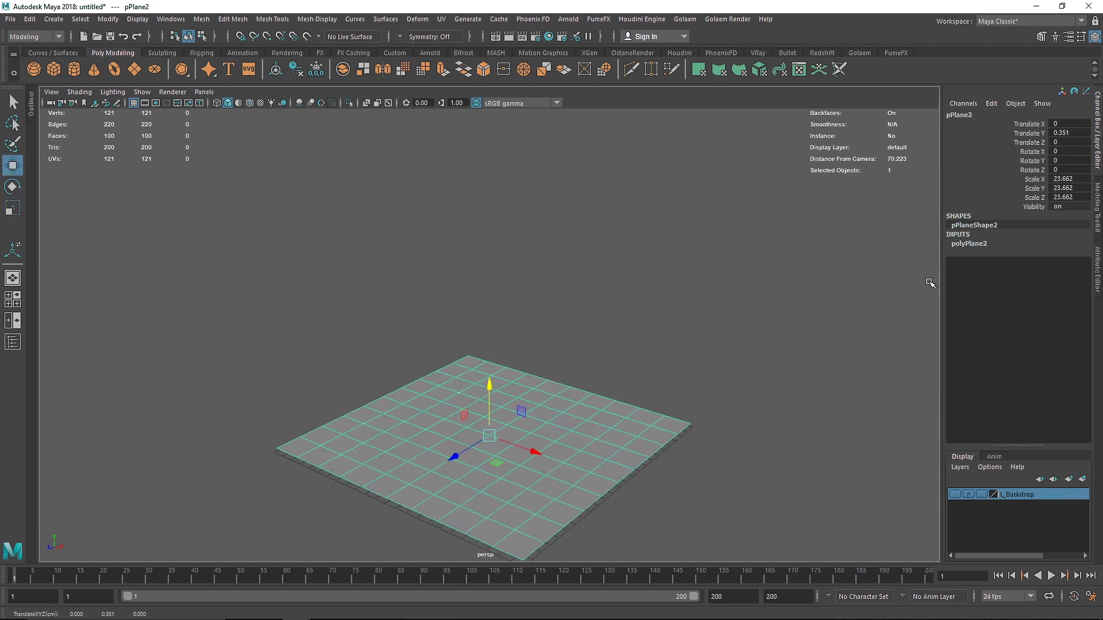
Reduce the second plane to a single face with width and height subdivisions of 1.
click(968, 246)
click(1058, 269)
click(1058, 280)
text(1)
click(1062, 269)
text(0)
click(771, 265)
click(521, 412)
alt+right_drag(521, 412, 477, 414)
mouse_move(477, 414)
alt+mouse_down()
mouse_move(472, 439)
mouse_move(401, 397)
mouse_move(476, 400)
alt+mouse_up()
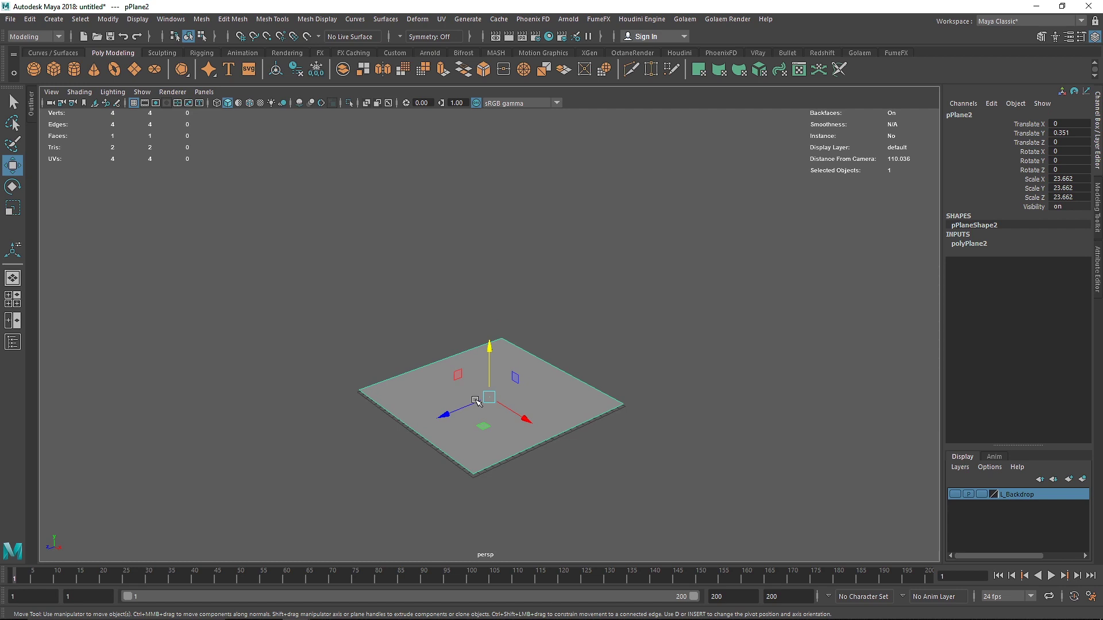
Extrude the second plane's back edge upward about 16.88 units to form its wall.
right_drag(555, 379, 569, 246)
click(546, 383)
alt+drag(547, 384, 535, 397)
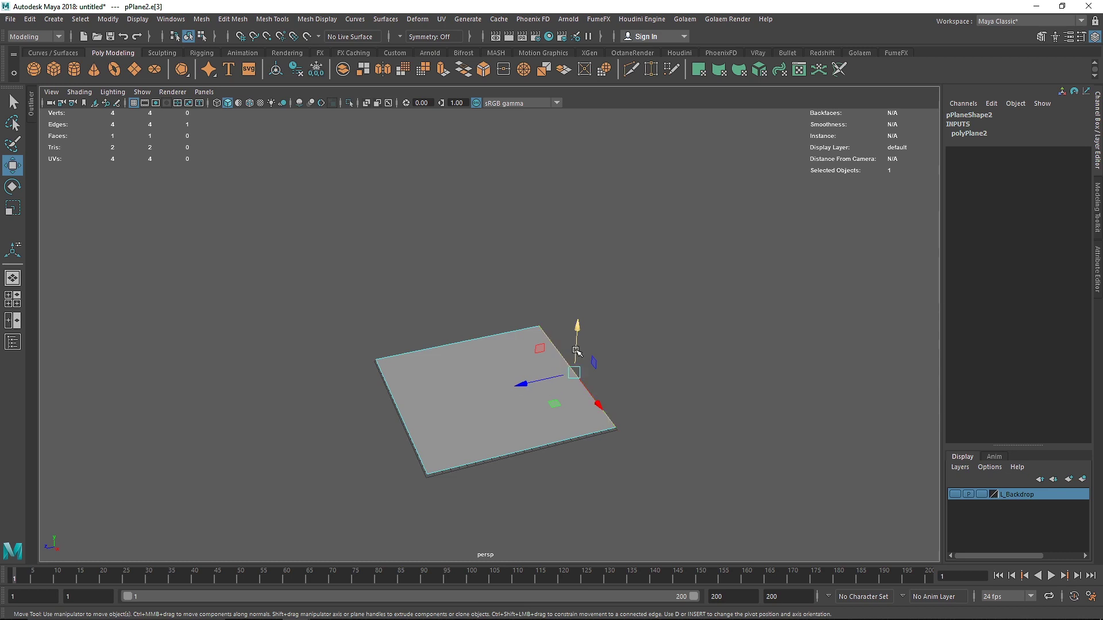
key(ctrl+e)
drag(577, 346, 602, 227)
mouse_move(575, 269)
alt+mouse_down()
mouse_move(594, 247)
mouse_move(597, 267)
alt+mouse_up()
scroll(597, 268, up, 4)
alt+middle_drag(596, 267, 484, 287)
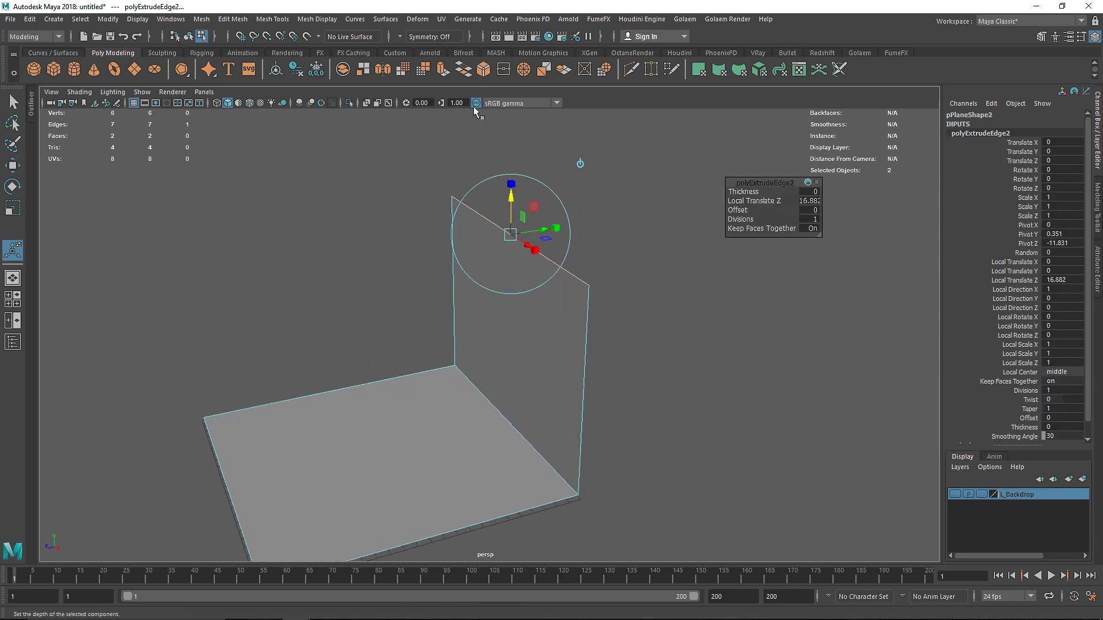
Extrude the wall's top edge backward to form an upper ledge.
click(444, 69)
drag(486, 238, 601, 171)
alt+middle_drag(320, 287, 409, 221)
scroll(390, 294, down, 2)
Extrude the floor's front edge downward to form a front lip.
click(355, 377)
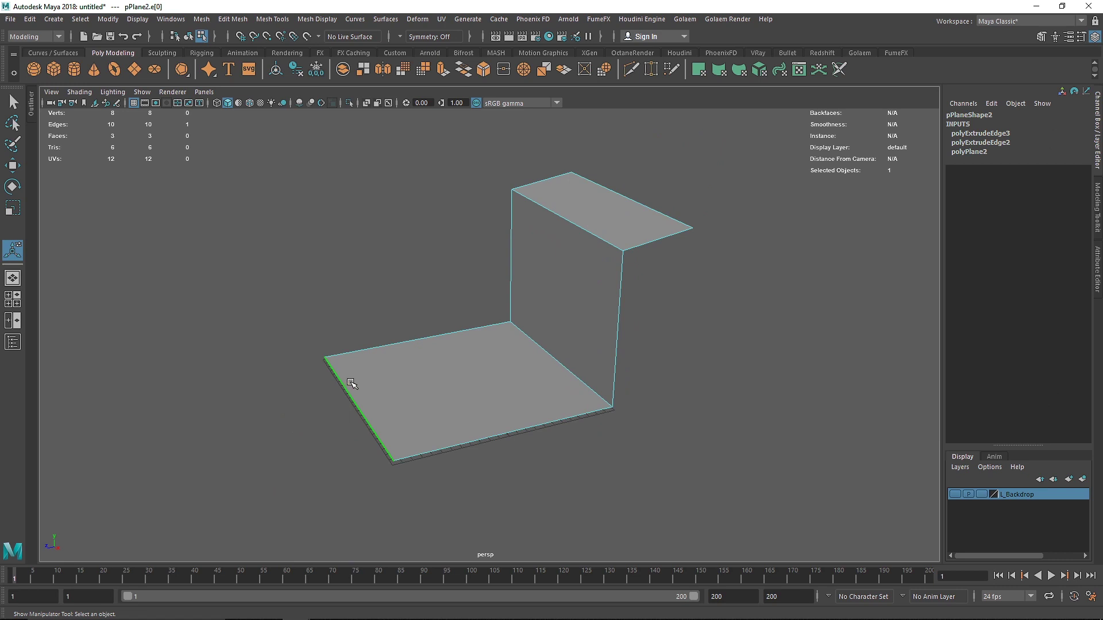
click(233, 19)
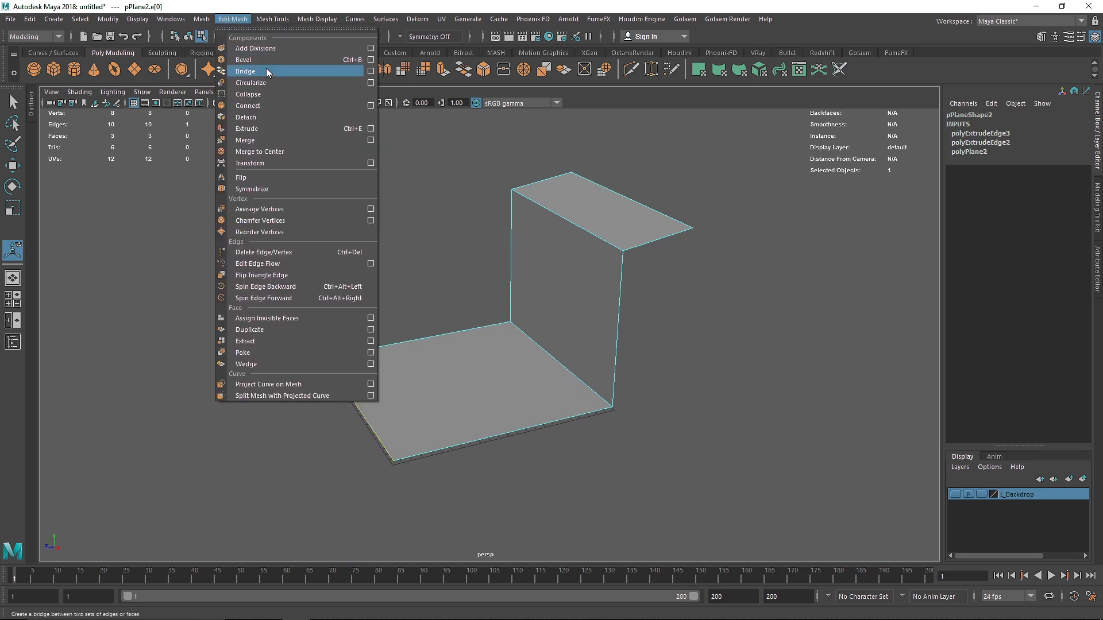
click(257, 131)
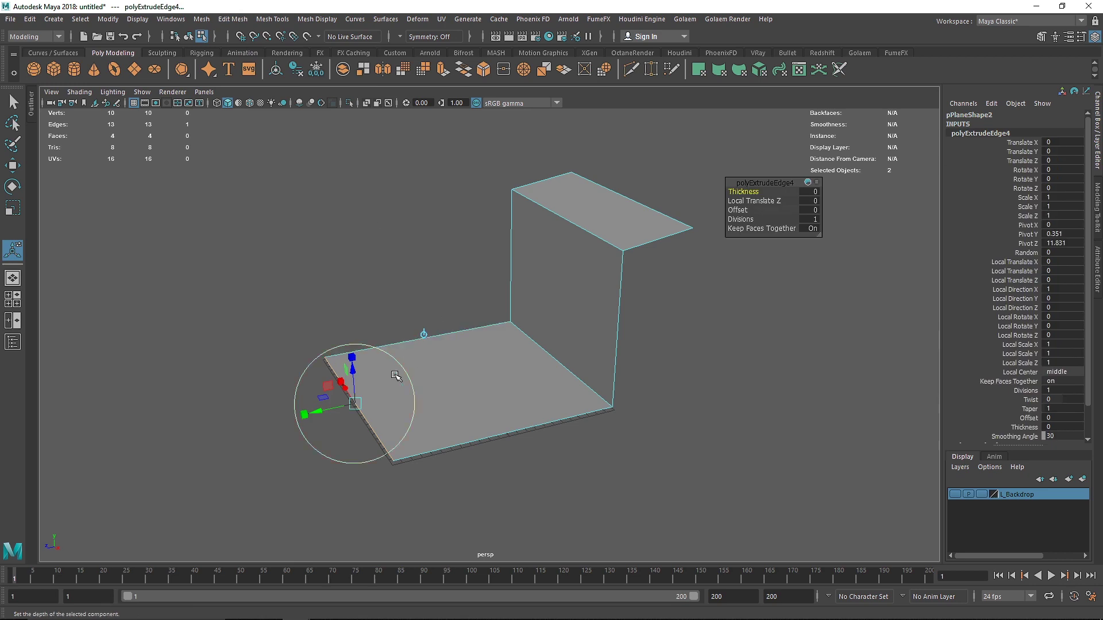
drag(357, 381, 502, 438)
Bevel the three fold edges at the front lip, the base of the wall and the top of the wall.
click(360, 413)
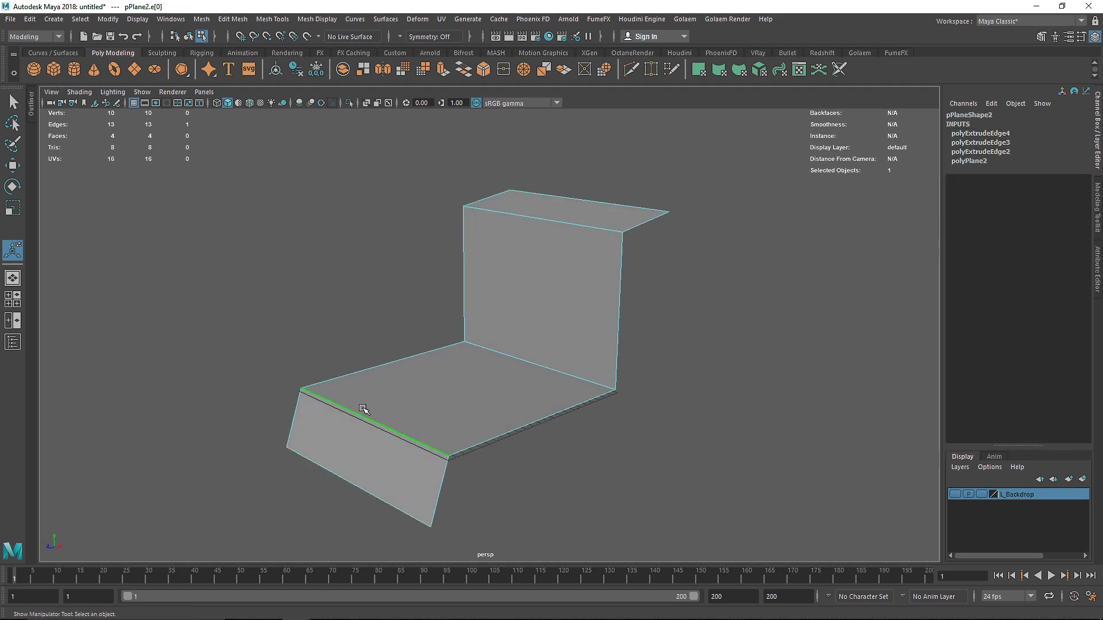
shift+click(503, 358)
shift+click(508, 211)
alt+drag(531, 300, 492, 300)
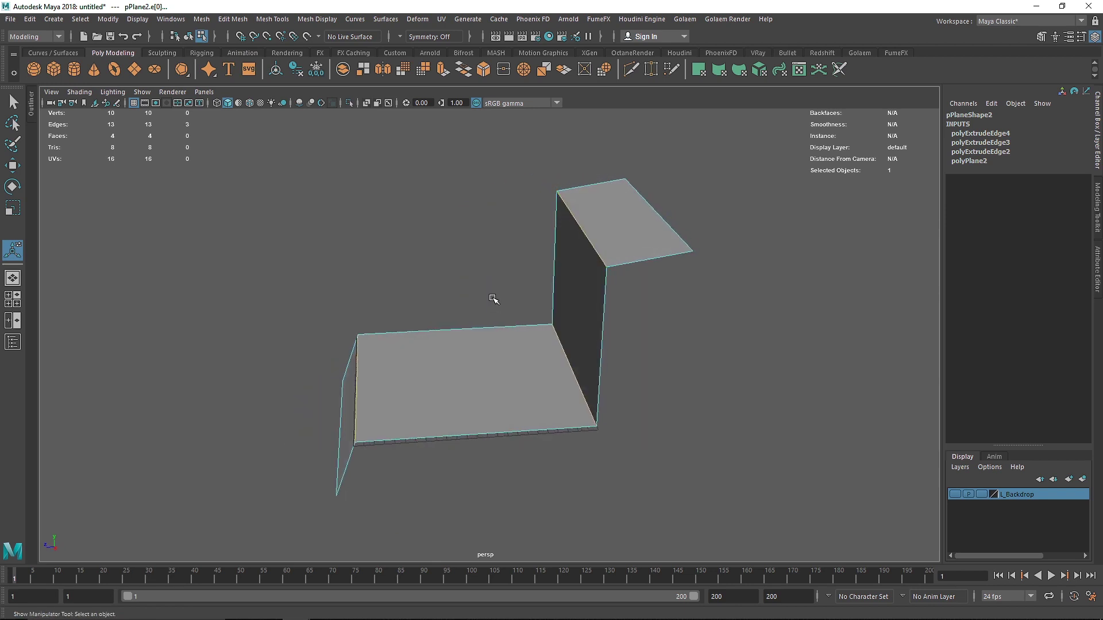
click(228, 19)
click(241, 58)
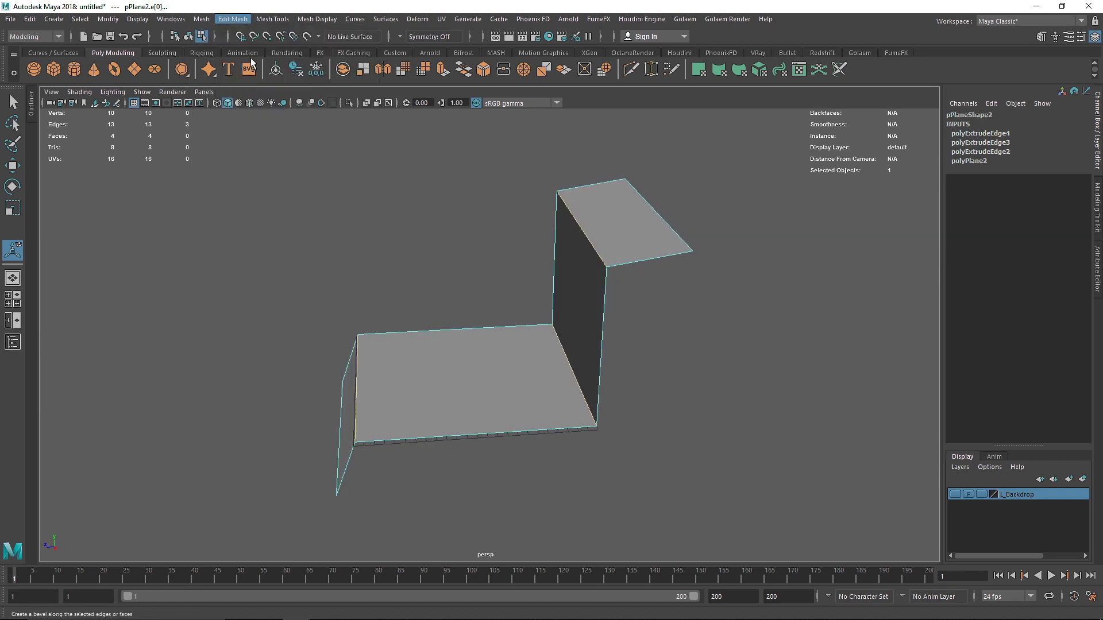
alt+drag(551, 213, 617, 213)
Set the three-edge bevel to 12 segments and a fraction of 0.4, and return to object mode.
drag(743, 200, 920, 209)
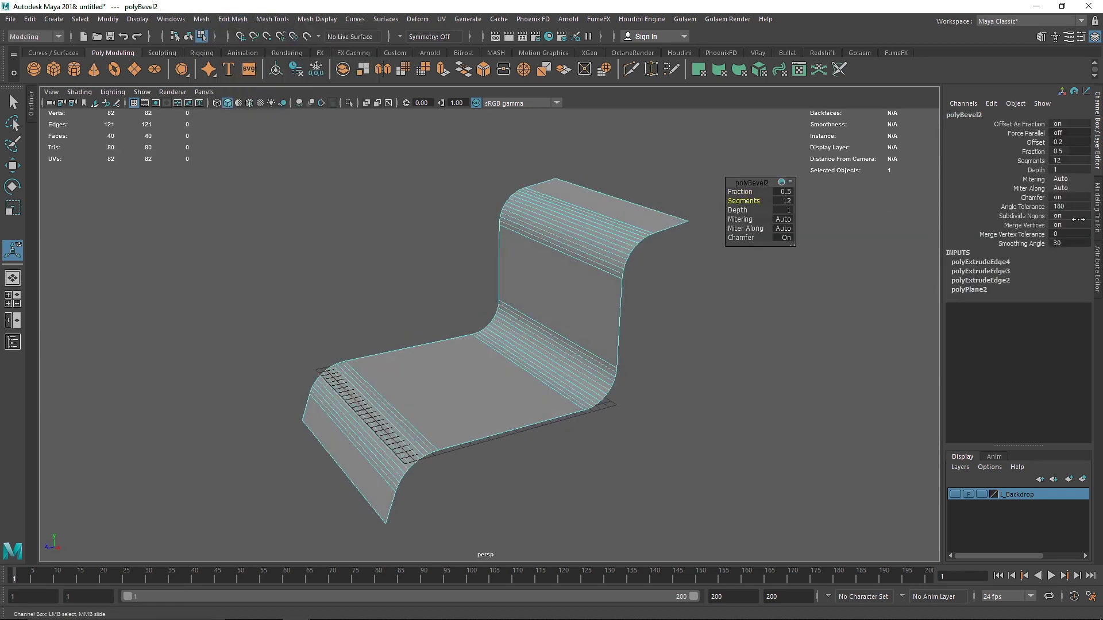
mouse_move(743, 192)
mouse_down()
mouse_move(725, 191)
mouse_move(773, 192)
mouse_move(743, 191)
mouse_up()
right_drag(603, 214, 662, 163)
key(q)
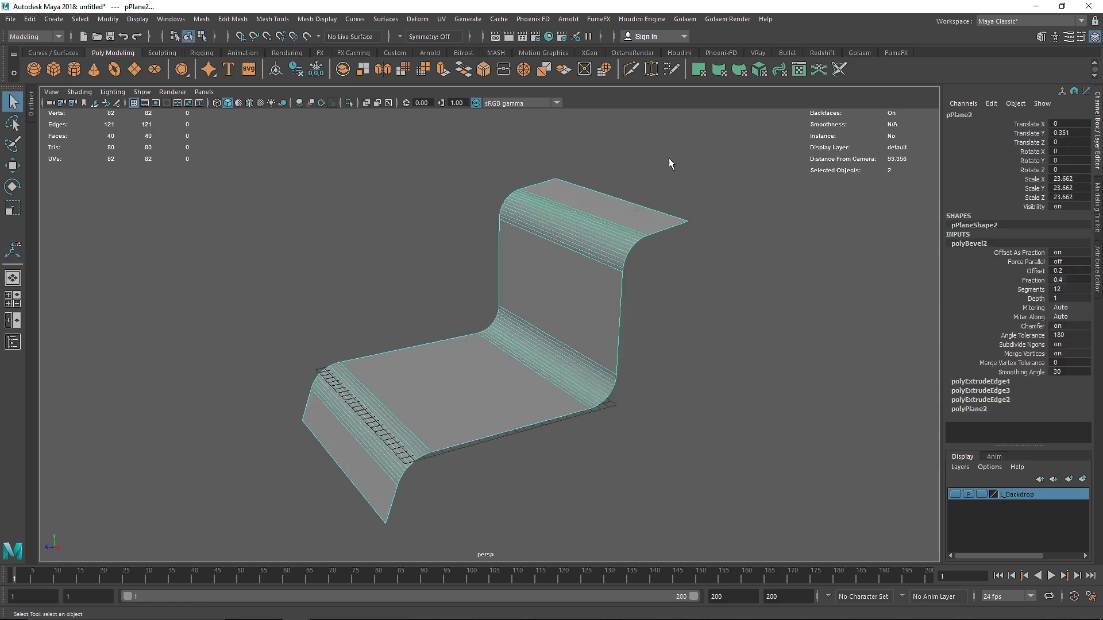
Widen the S-shaped backdrop along X to a scale of about 36.1.
click(669, 158)
alt+drag(561, 272, 550, 281)
click(569, 305)
key(r)
drag(505, 399, 563, 338)
click(736, 418)
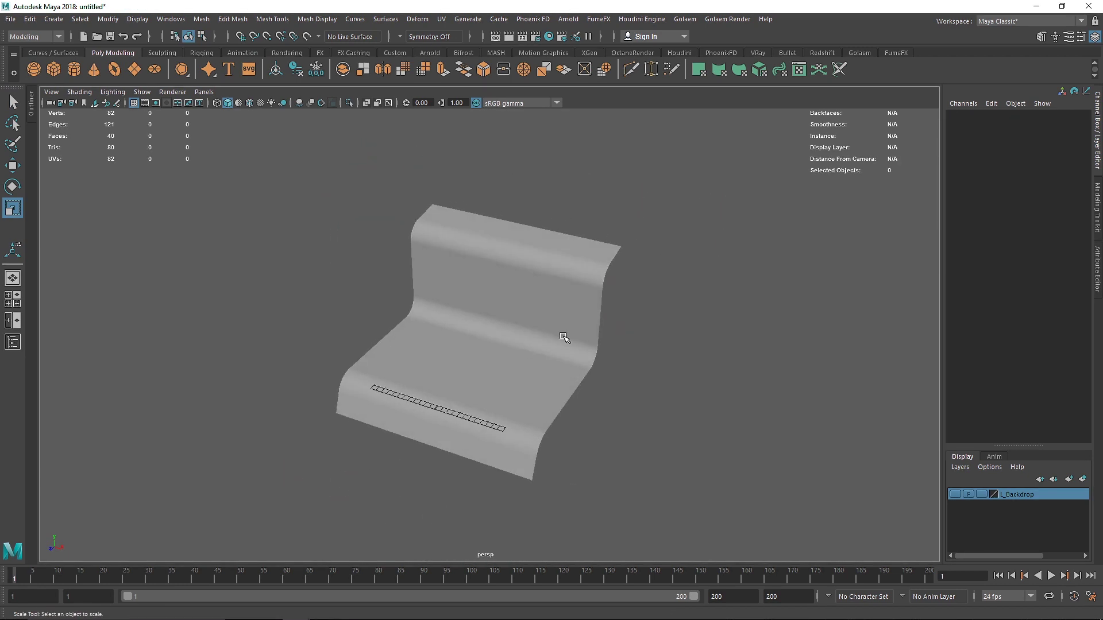
click(569, 343)
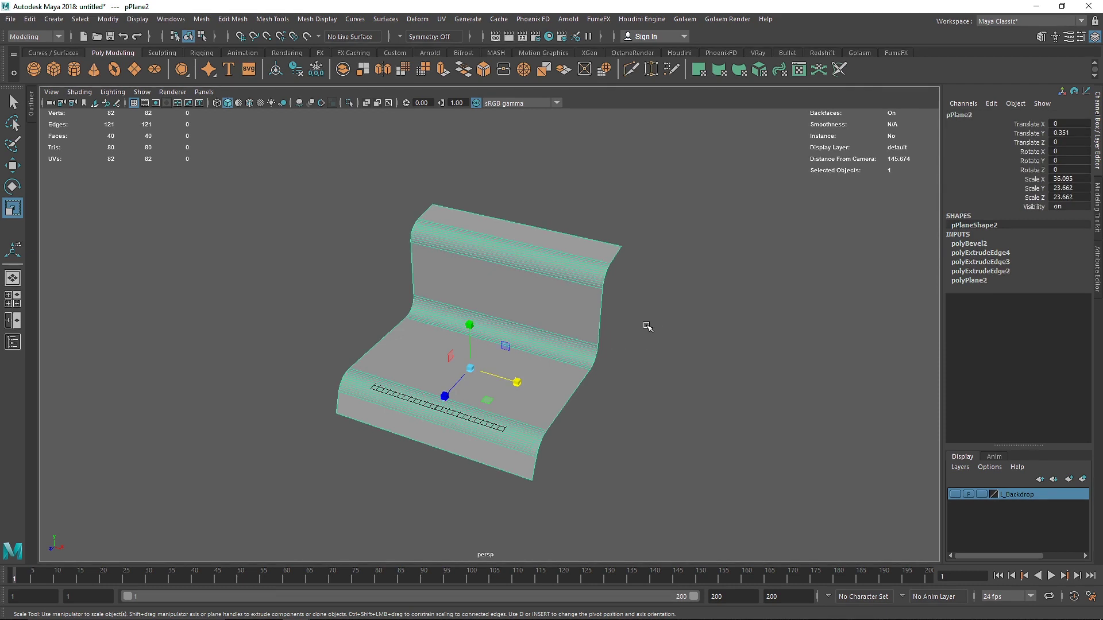
alt+right_drag(585, 354, 698, 327)
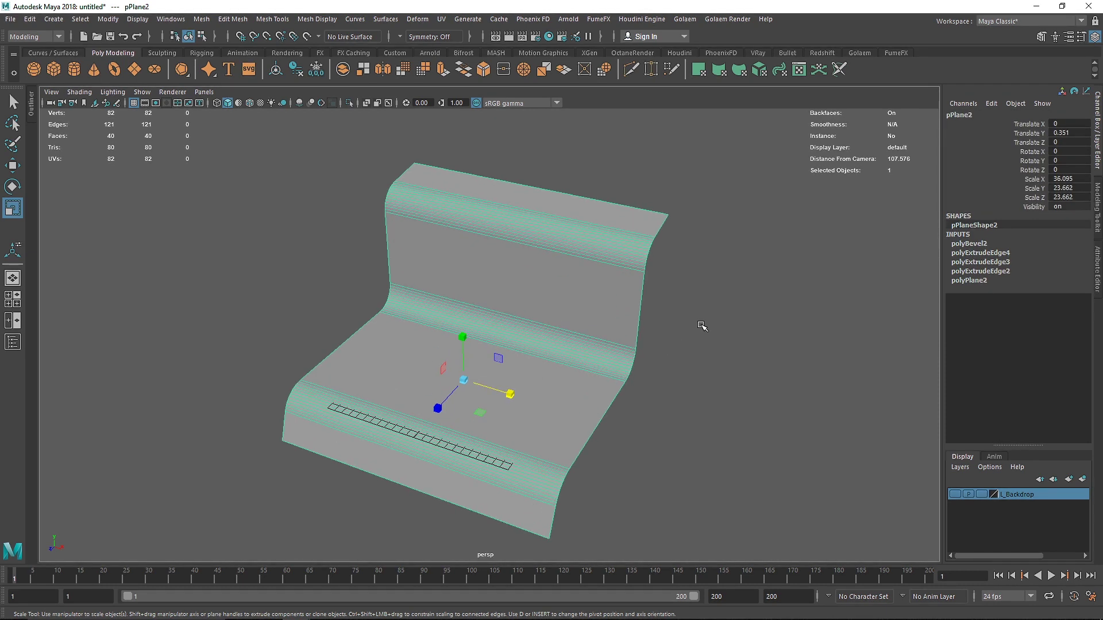
Assign the S-shaped backdrop to a new display layer named S_Backdrop and hide that layer.
click(1084, 480)
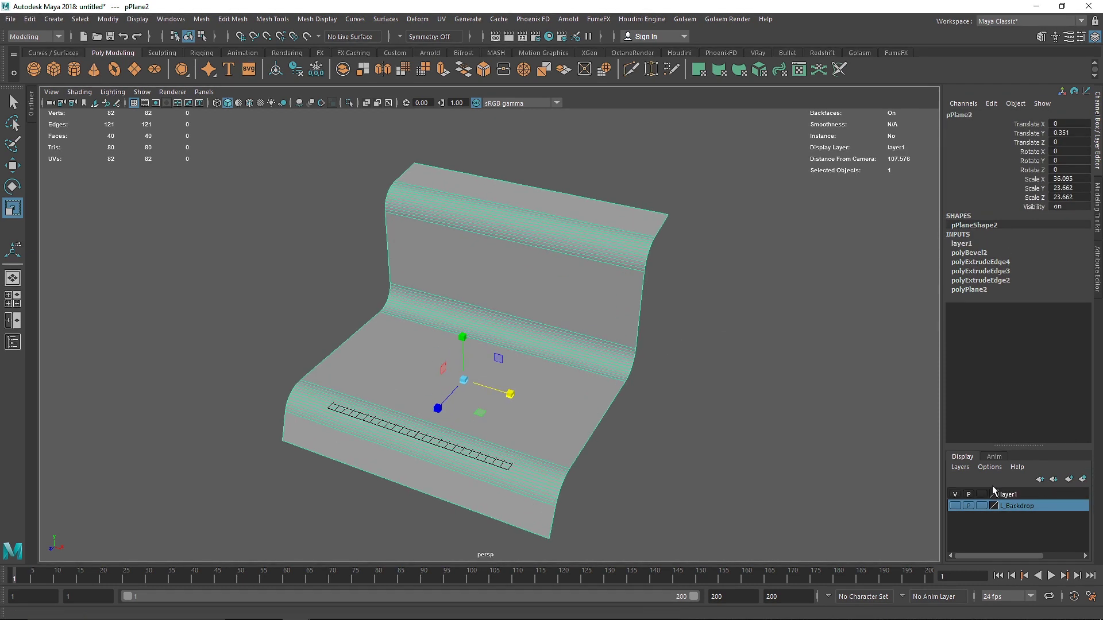
double_click(1008, 495)
key(ctrl+a)
text(S)
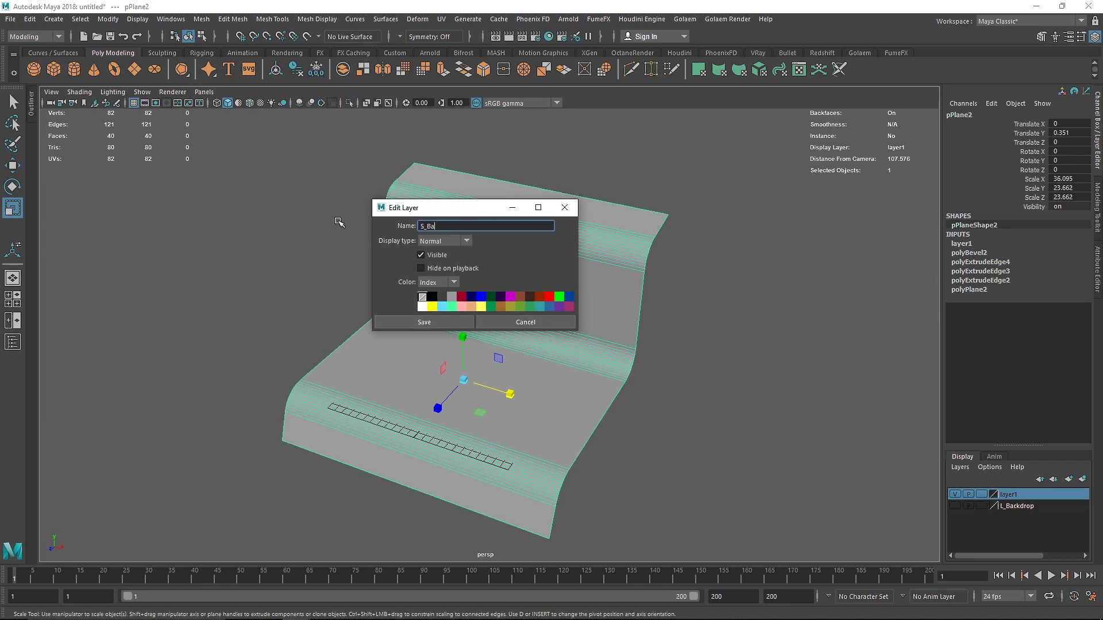
text(_Backdrop)
click(424, 323)
click(955, 495)
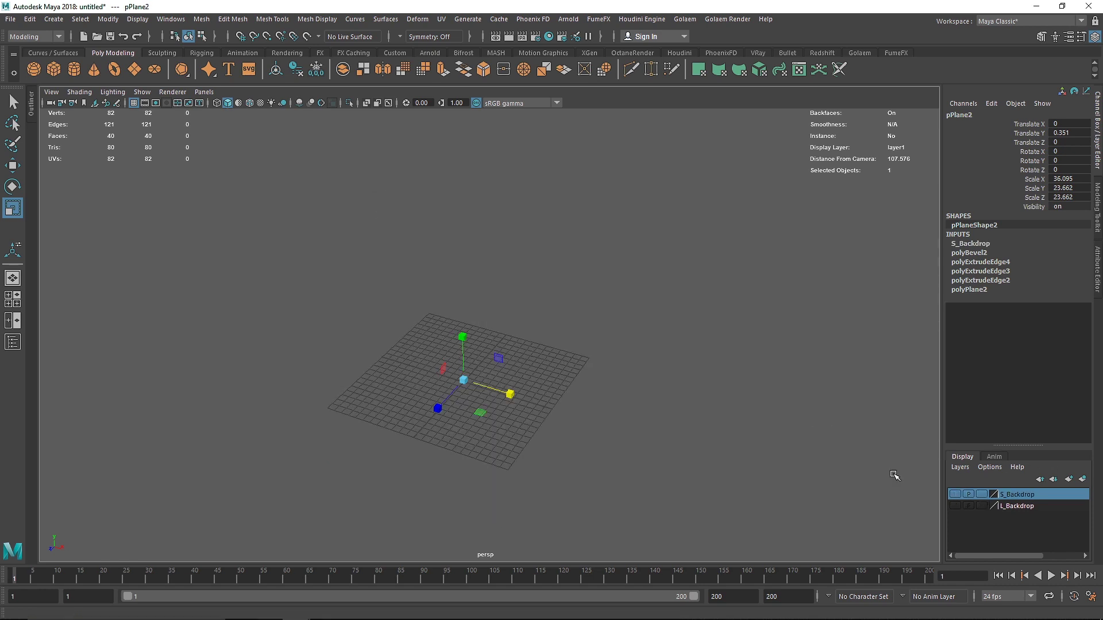
Create a new polygon plane at the origin, scale it uniformly to about 24.07 and raise it to about 0.247 in Y.
click(245, 135)
click(135, 70)
drag(467, 390, 606, 422)
key(w)
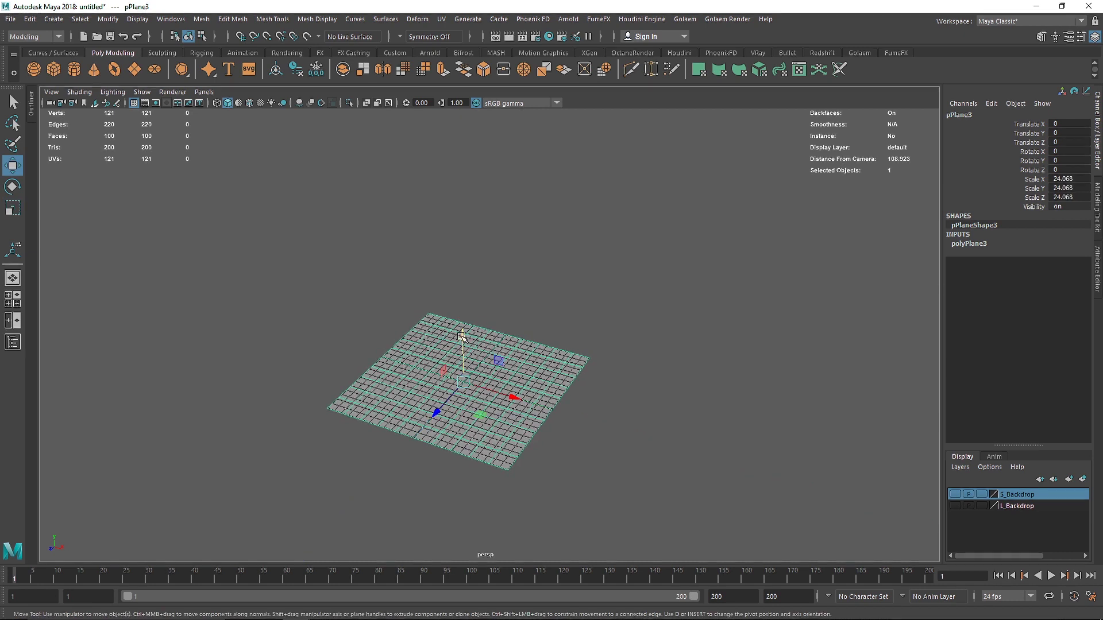
drag(462, 336, 462, 332)
Reduce the new plane's height and width subdivisions so that it is a single face.
click(981, 243)
click(1060, 271)
key(BackSpace)
key(Return)
click(694, 253)
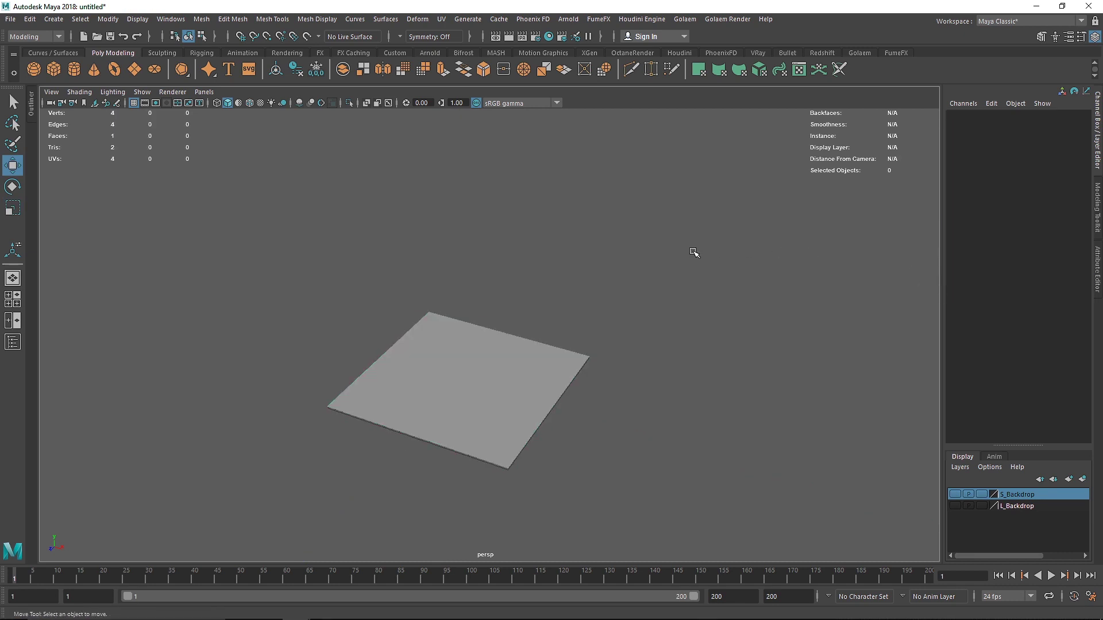
Select the plane's two opposite side edges and spread them slightly apart along X.
click(539, 370)
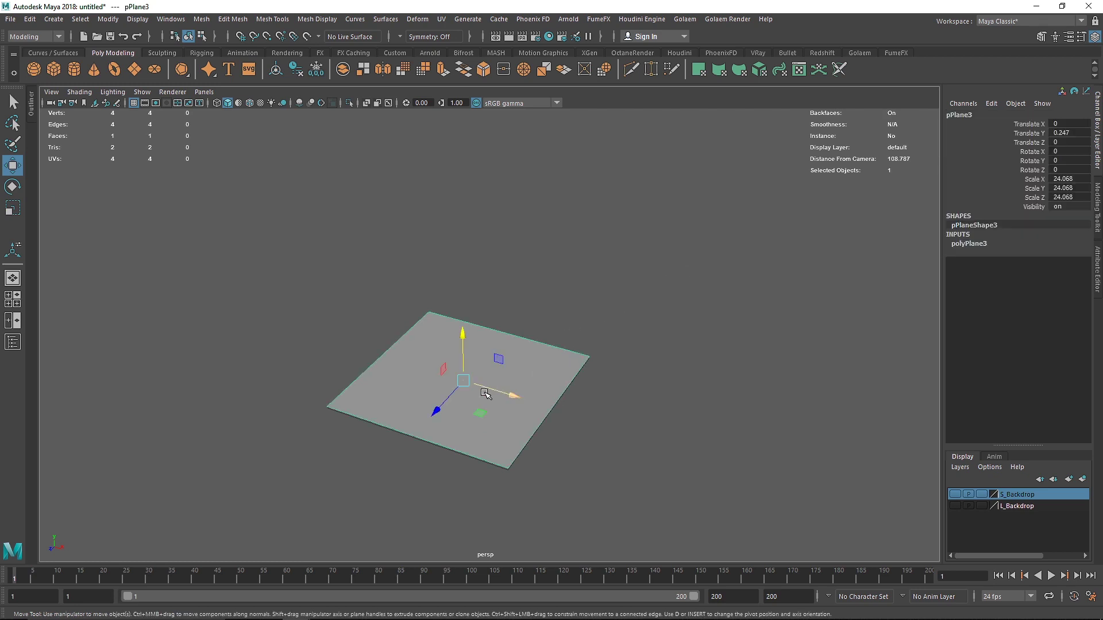
alt+drag(485, 393, 497, 402)
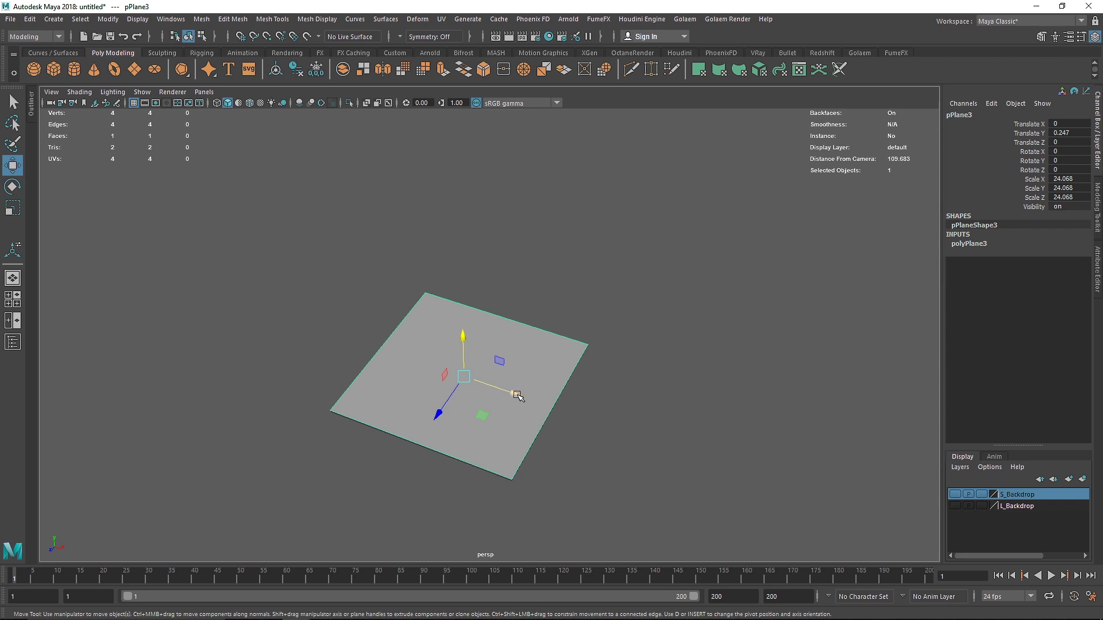
alt+drag(408, 369, 408, 360)
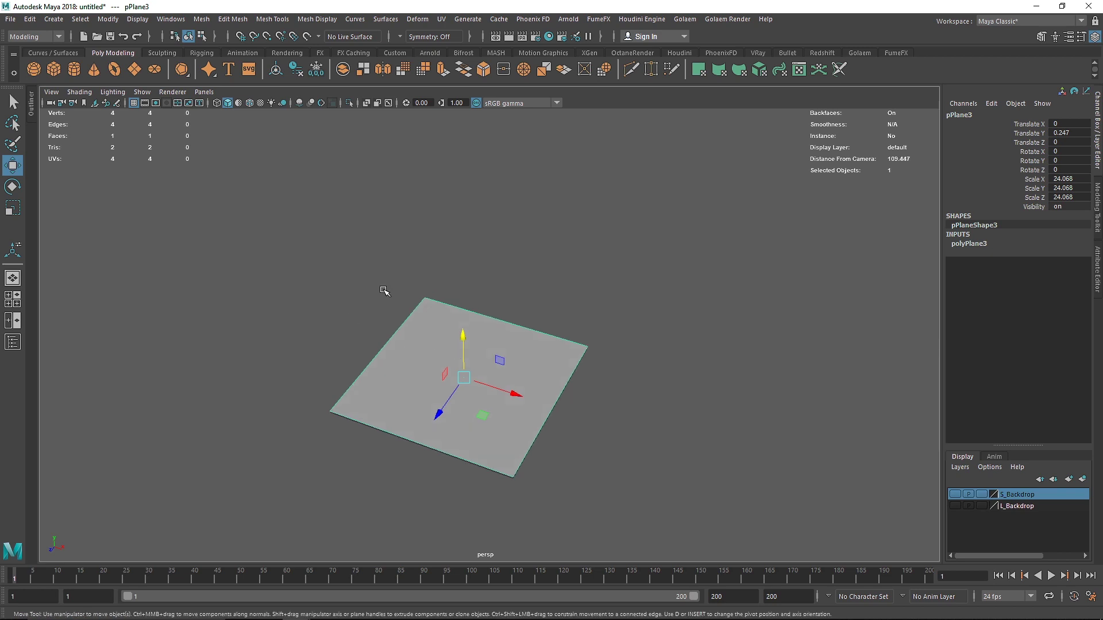
right_drag(431, 322, 438, 260)
click(391, 340)
shift+click(557, 409)
key(r)
drag(510, 394, 519, 396)
alt+drag(501, 406, 526, 396)
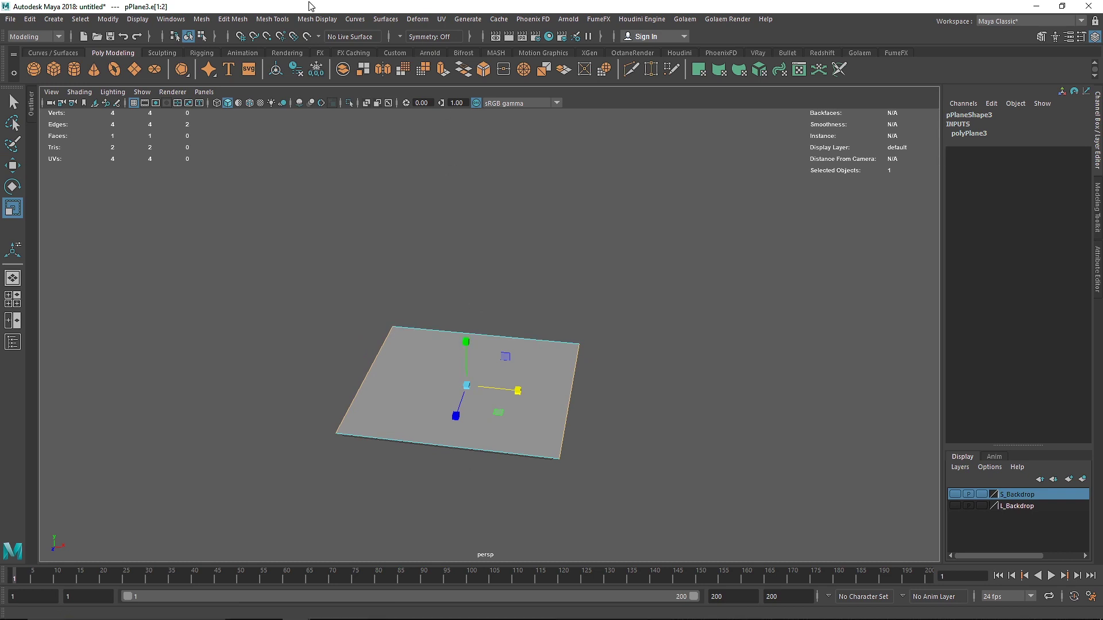
Extrude both side edges upward into walls, adjust their spread by scaling, and return to object mode.
click(233, 19)
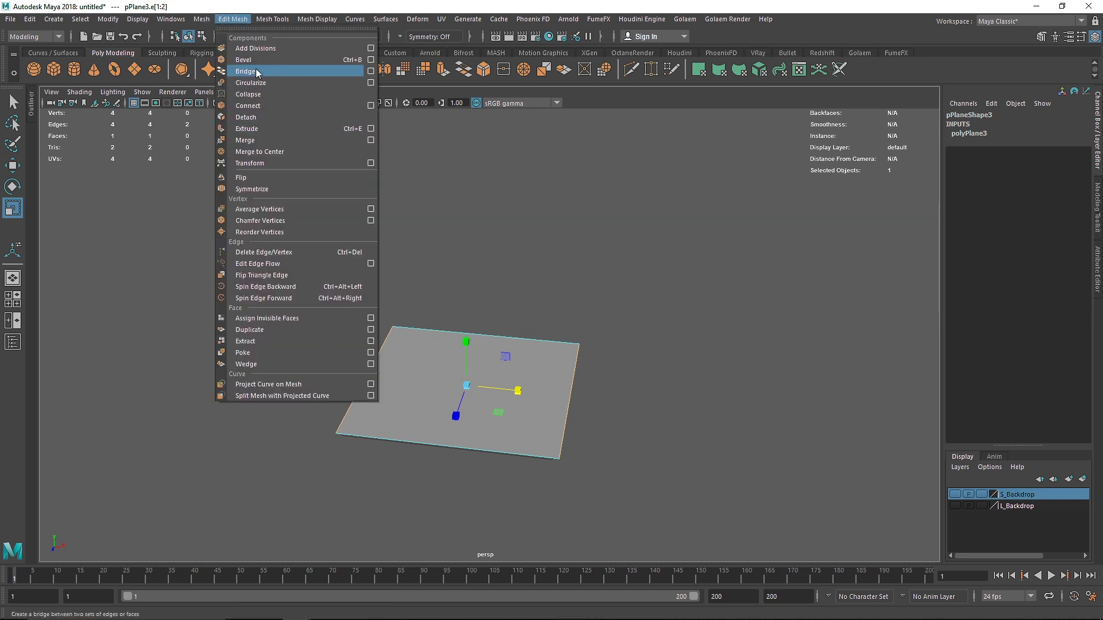
click(247, 129)
drag(388, 331, 362, 303)
key(r)
drag(522, 349, 546, 370)
right_drag(569, 278, 638, 268)
click(646, 433)
Bevel the two fold edges where the floor meets the side walls.
mouse_move(489, 438)
alt+mouse_down()
mouse_move(362, 421)
mouse_move(258, 433)
mouse_move(473, 421)
mouse_move(500, 439)
alt+mouse_up()
scroll(497, 431, up, 5)
right_drag(421, 397, 423, 248)
alt+middle_drag(437, 386, 450, 296)
click(306, 314)
shift+click(652, 360)
alt+drag(652, 360, 645, 322)
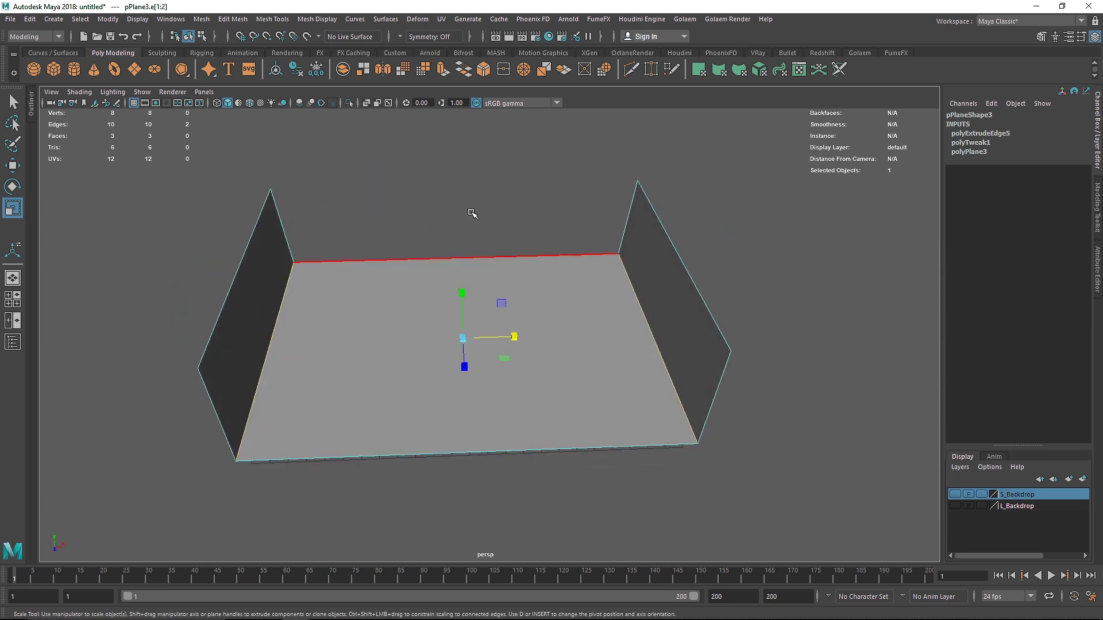
click(233, 19)
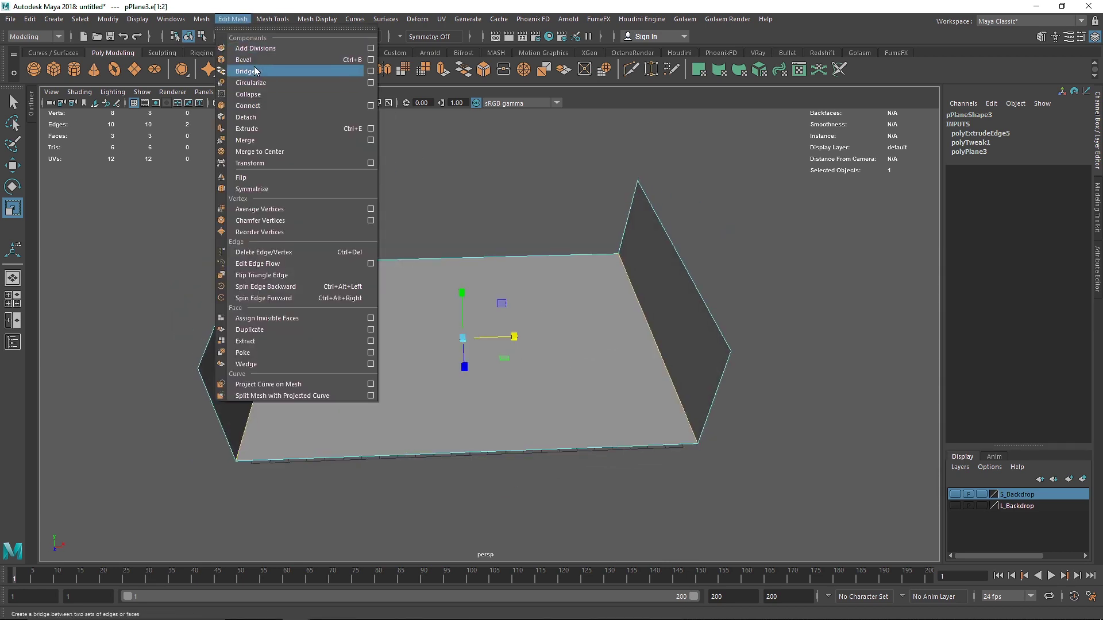
click(244, 59)
Set the fold bevel to 12 segments and a fraction of 0.4, and deselect the backdrop.
alt+drag(437, 270, 471, 261)
drag(742, 202, 836, 205)
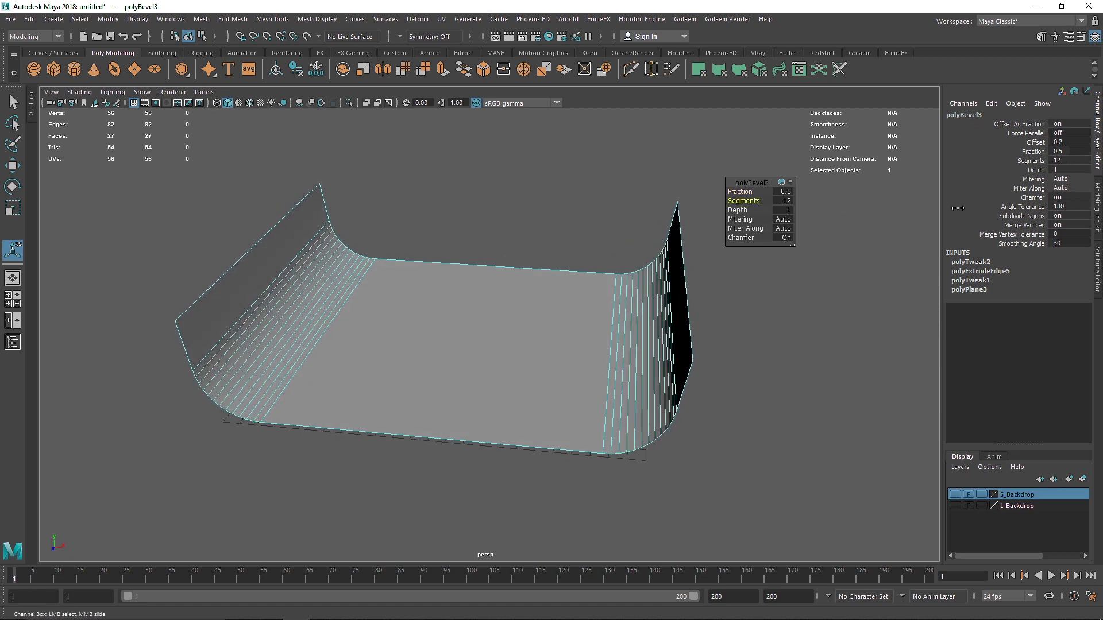
mouse_move(745, 194)
mouse_down()
mouse_move(707, 194)
mouse_move(737, 194)
mouse_up()
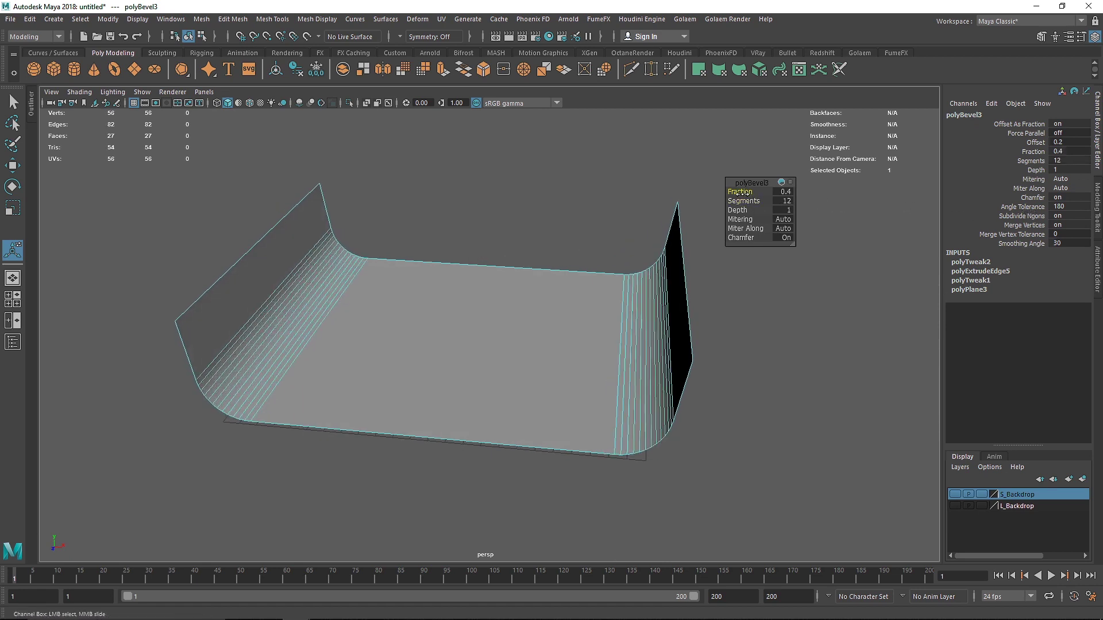
alt+drag(426, 335, 457, 314)
click(562, 181)
Put the two-walled backdrop on a new display layer named C_Backdrop and hide that layer.
alt+drag(562, 182, 345, 303)
alt+middle_drag(345, 303, 555, 228)
key(f)
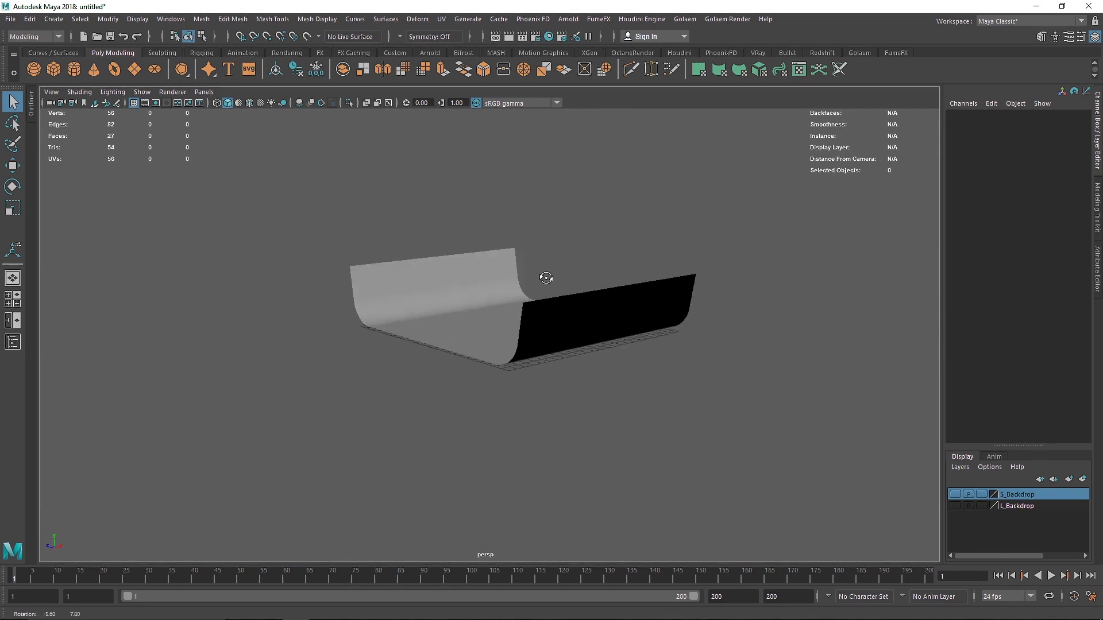
click(1084, 480)
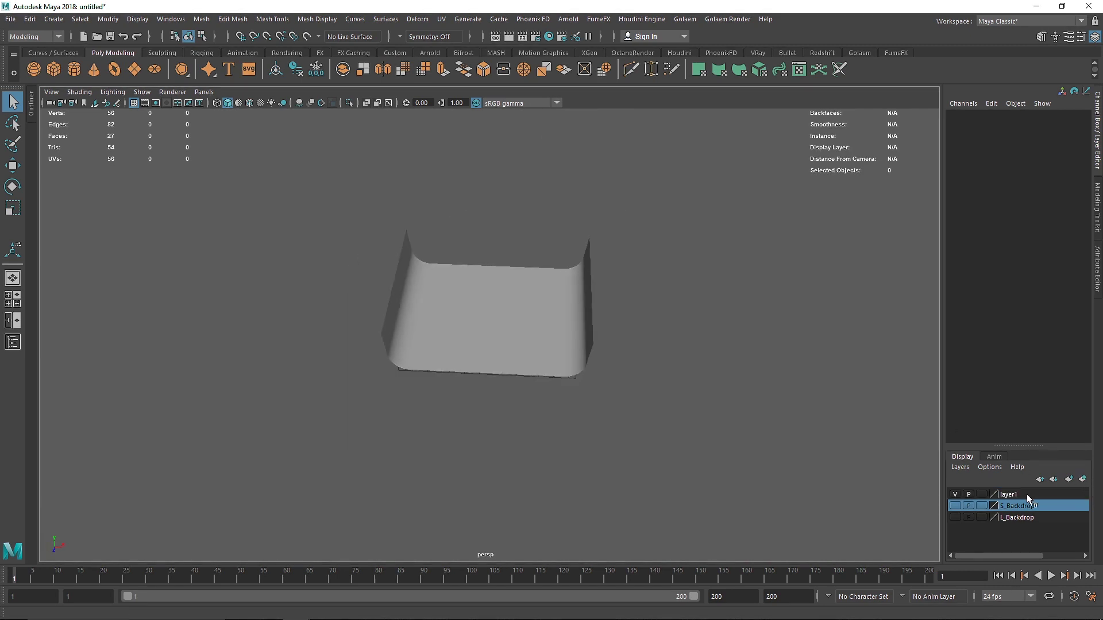
double_click(1028, 497)
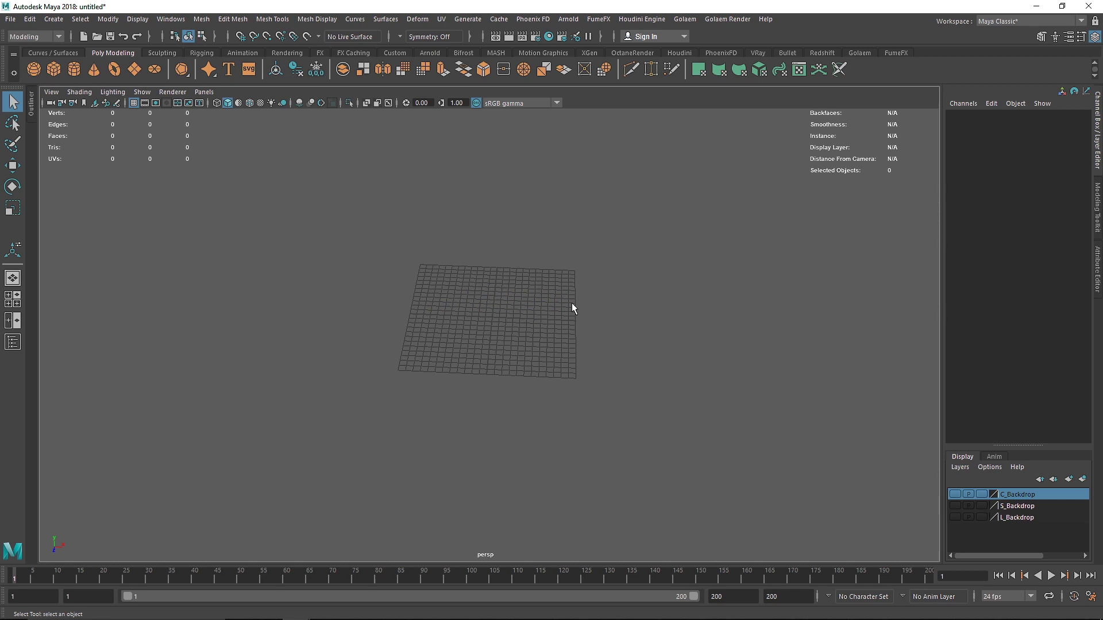
click(134, 69)
key(r)
drag(492, 317, 602, 334)
key(w)
drag(493, 277, 486, 295)
scroll(542, 295, up, 3)
click(968, 243)
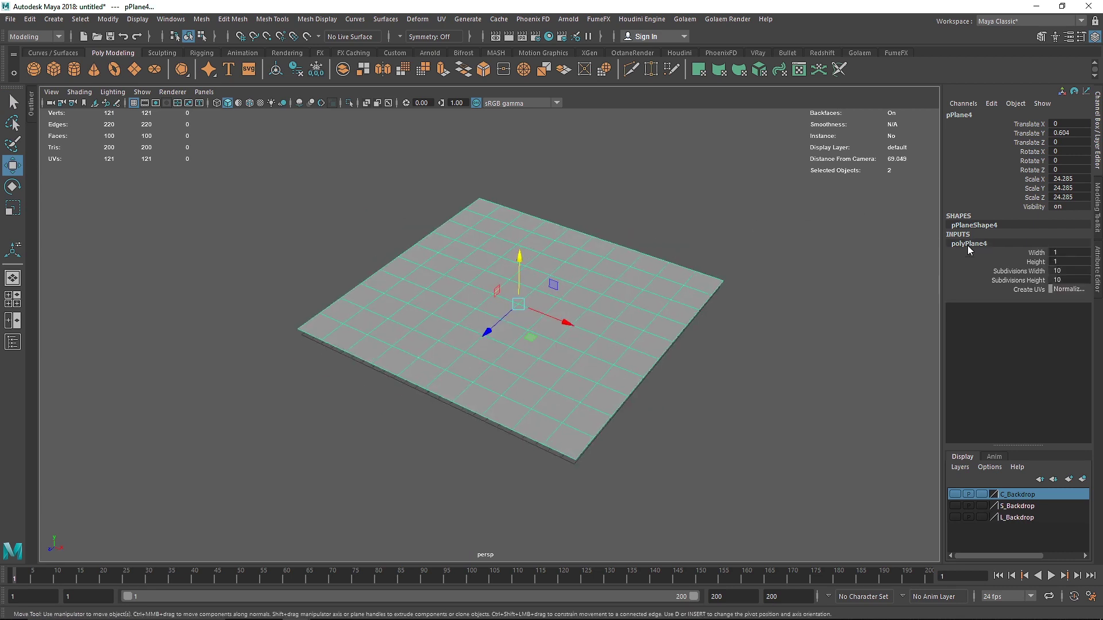
click(1065, 287)
click(1064, 281)
text(0)
click(825, 265)
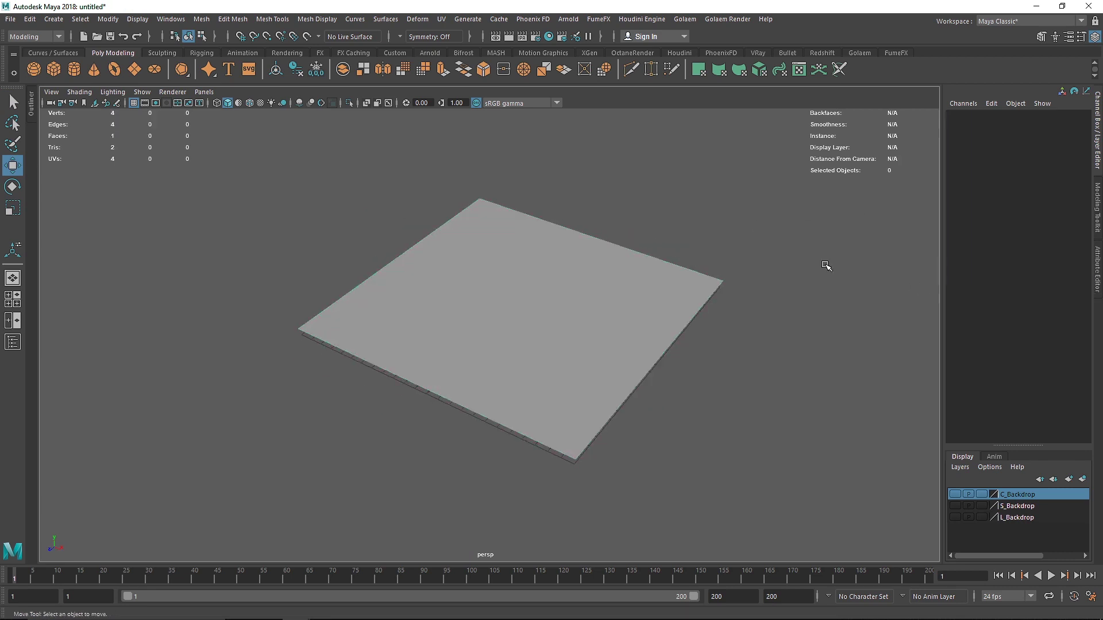
click(528, 296)
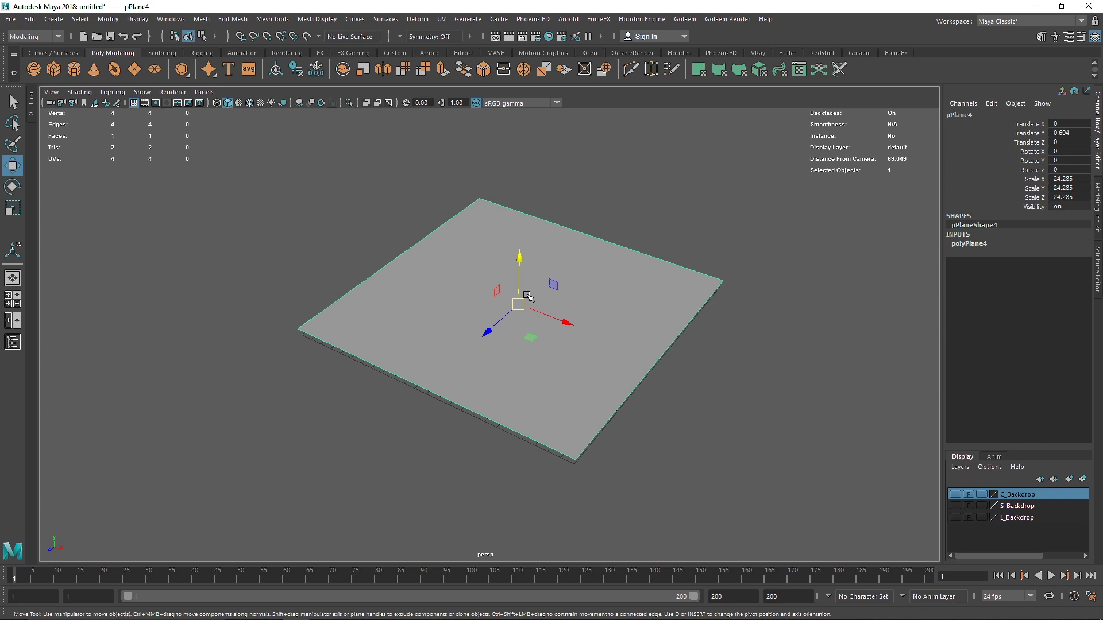
scroll(540, 295, down, 4)
alt+drag(557, 310, 500, 291)
right_drag(518, 278, 535, 185)
click(578, 311)
key(ctrl+e)
drag(589, 279, 398, 226)
key(ctrl+e)
mouse_move(495, 284)
alt+mouse_down()
mouse_move(443, 259)
mouse_move(517, 266)
mouse_move(505, 274)
alt+mouse_up()
right_drag(567, 223, 624, 207)
alt+drag(687, 160, 539, 231)
click(539, 230)
key(Delete)
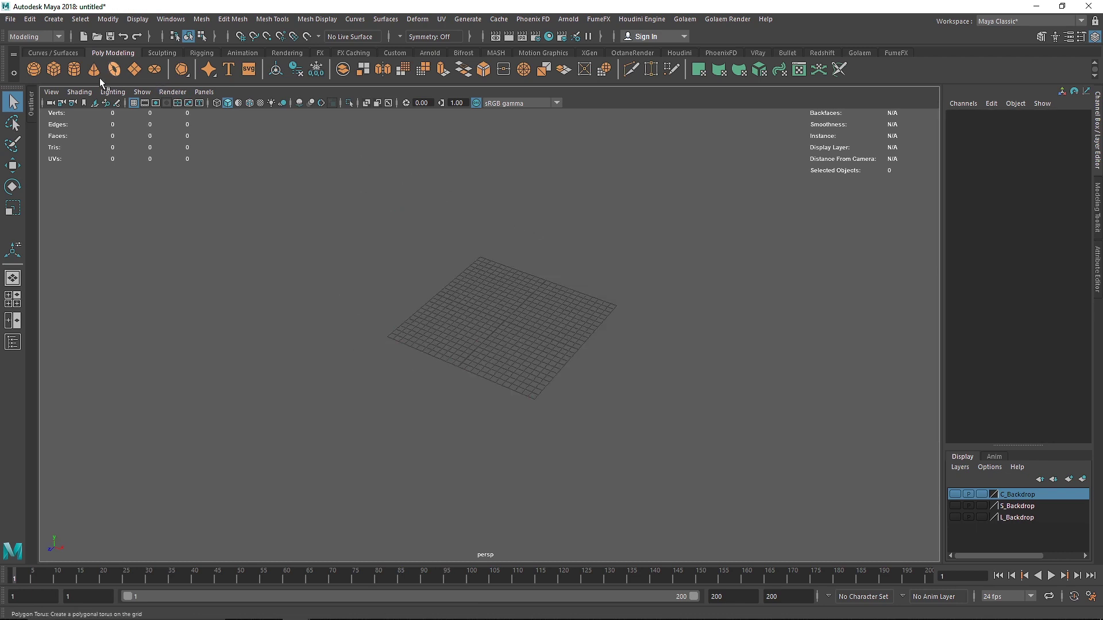
Create a polygon cube, raise it to about 12.9 in Y and scale it to about 22.9 by 13.5 by 17.7.
click(50, 69)
key(w)
drag(504, 290, 608, 260)
key(r)
drag(506, 200, 505, 213)
drag(549, 260, 566, 265)
alt+drag(515, 228, 443, 218)
Delete the cube's front face and its two side faces, keeping the floor, back wall and ceiling.
right_drag(442, 219, 444, 235)
click(584, 258)
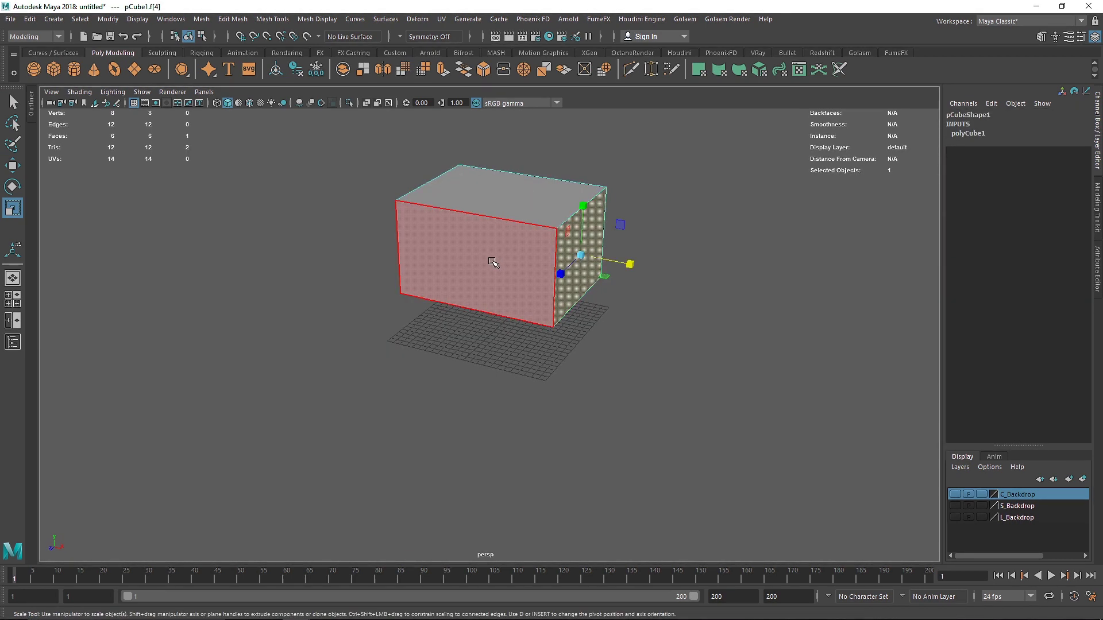
shift+click(490, 259)
alt+drag(426, 258, 500, 251)
shift+click(438, 251)
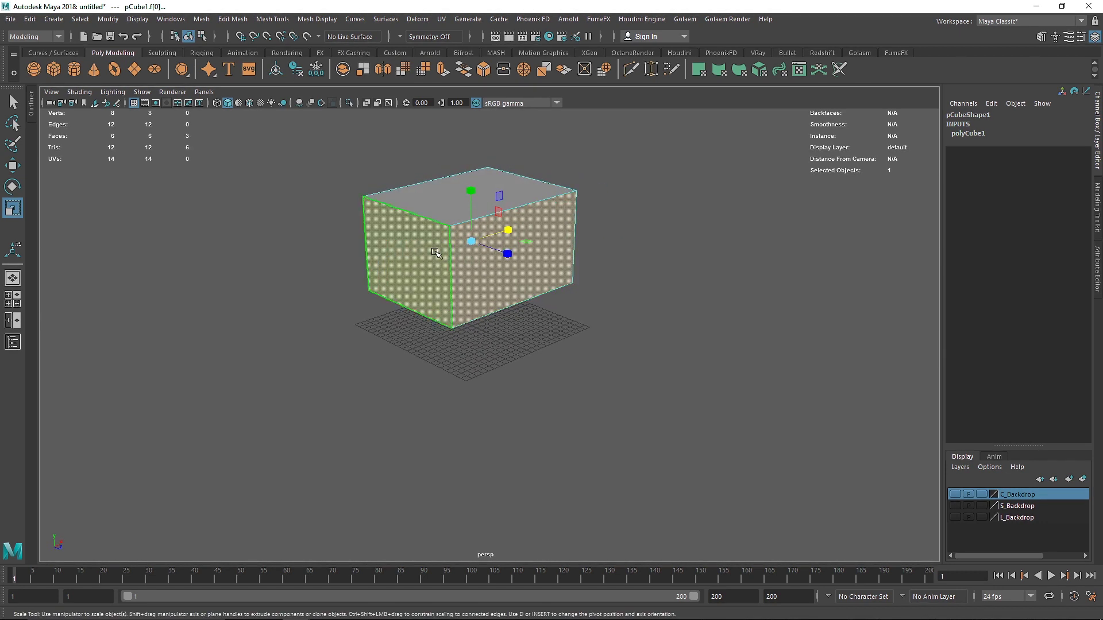
key(Delete)
Bevel the two back edges where the wall meets the floor and the ceiling.
alt+drag(545, 223, 658, 204)
alt+middle_drag(607, 165, 564, 285)
right_drag(544, 205, 557, 129)
alt+drag(572, 259, 603, 345)
click(580, 224)
shift+click(603, 343)
click(483, 69)
Set the back-edge bevel to 12 segments, lower its fraction slightly and return to object mode.
alt+drag(586, 275, 667, 280)
drag(746, 201, 849, 205)
alt+drag(718, 228, 627, 225)
drag(754, 192, 741, 192)
alt+drag(497, 258, 528, 271)
right_drag(529, 221, 651, 144)
key(q)
click(478, 264)
Select the open-box backdrop and turn on two-sided lighting for the viewport.
alt+drag(477, 264, 360, 294)
click(564, 247)
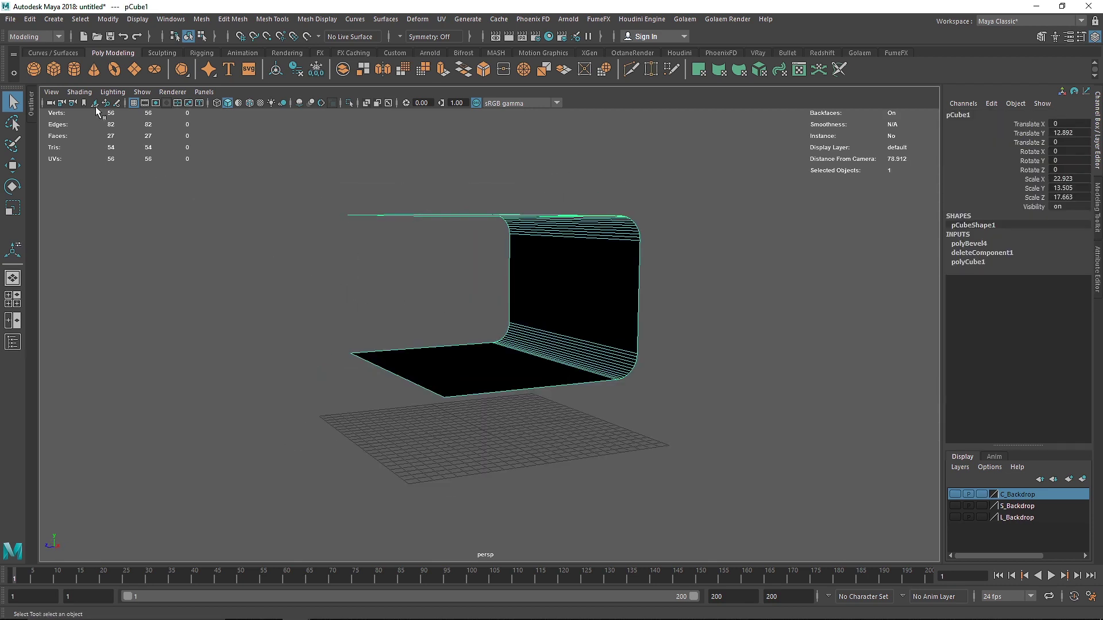
click(112, 92)
click(144, 175)
Lower the open-box backdrop toward the grid to about 7.2 in Y.
alt+drag(278, 273, 471, 319)
key(w)
drag(471, 260, 481, 323)
alt+drag(575, 368, 747, 390)
Assign the open-box backdrop to a new display layer named U_Backdrop.
click(1083, 479)
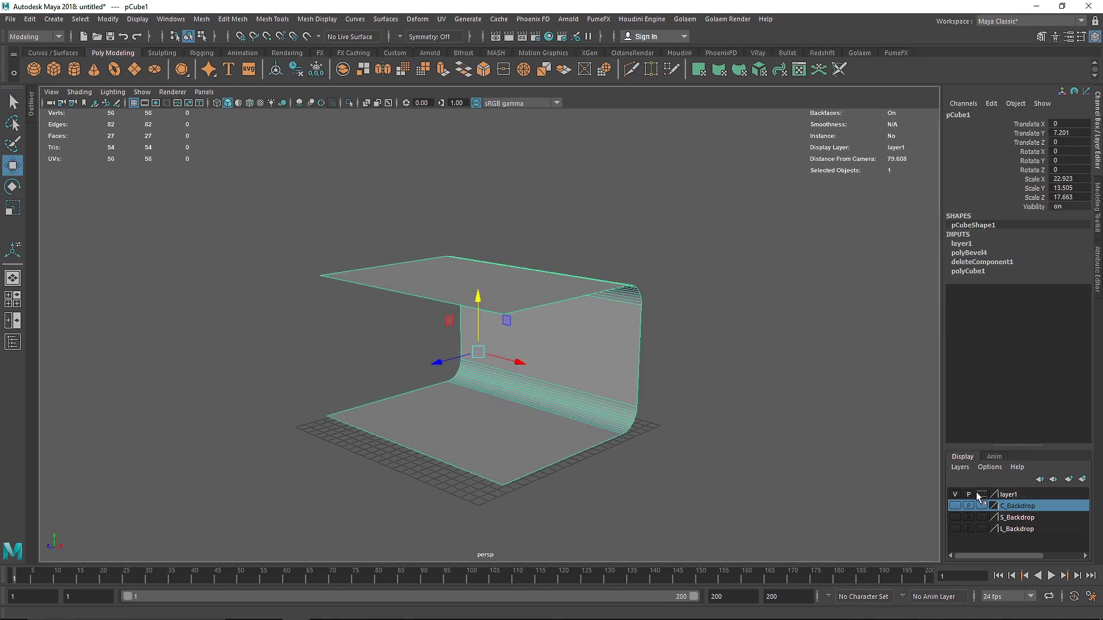
click(1008, 495)
double_click(1010, 494)
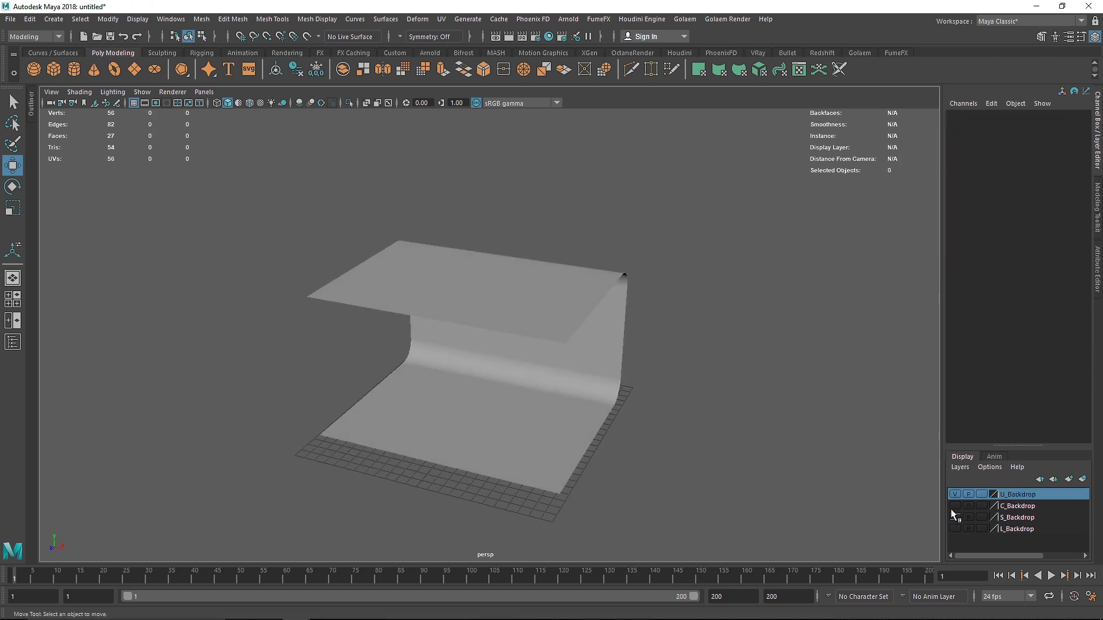
Make the C_Backdrop, S_Backdrop and L_Backdrop layers visible again.
click(955, 506)
click(955, 518)
click(955, 528)
alt+right_drag(712, 485, 561, 456)
alt+drag(442, 391, 487, 410)
Spread the backdrops apart along X so the U, L, C and S shapes stand side by side, and clear the selection.
click(492, 390)
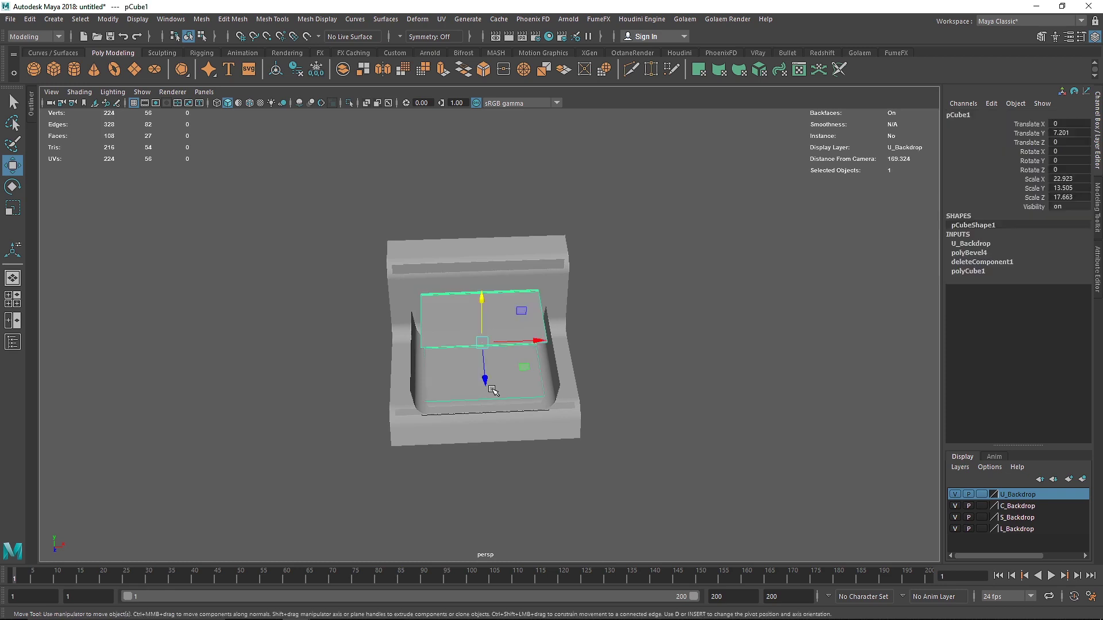
drag(528, 343, 320, 344)
click(534, 368)
drag(538, 370, 806, 364)
alt+right_drag(805, 364, 676, 372)
alt+middle_drag(676, 373, 572, 373)
click(396, 350)
drag(439, 356, 539, 357)
click(581, 352)
mouse_move(623, 352)
mouse_down()
mouse_move(645, 352)
mouse_move(630, 349)
mouse_up()
click(503, 348)
click(466, 419)
Create a polygon sphere on the L-shaped backdrop and raise it to 3.12 in Y.
scroll(357, 332, up, 4)
alt+drag(357, 332, 300, 302)
alt+middle_drag(300, 302, 458, 342)
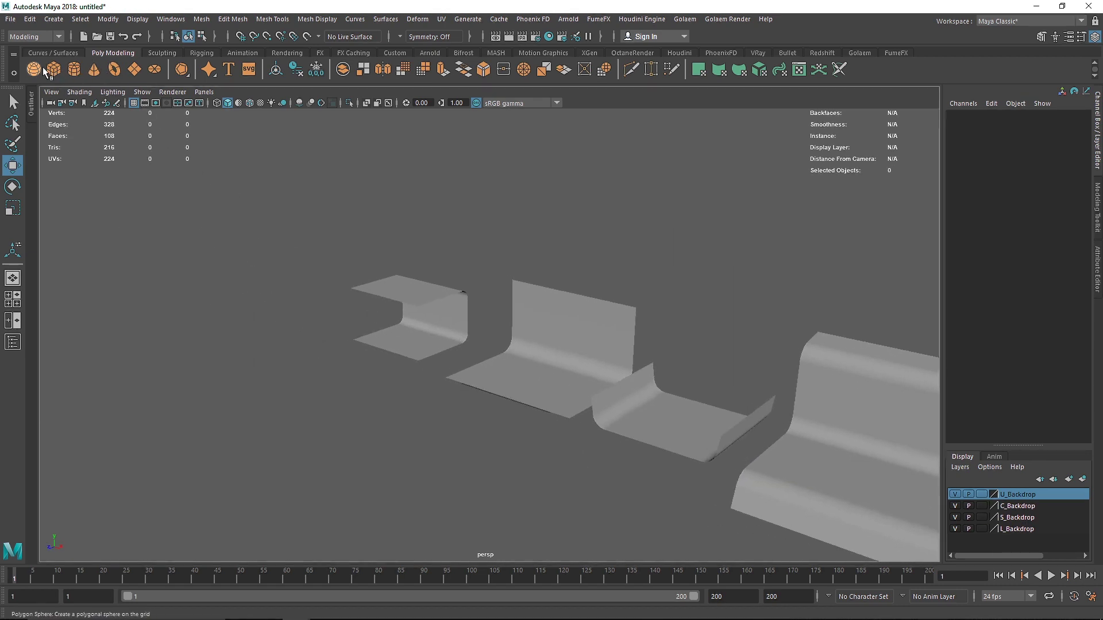
drag(539, 363, 539, 351)
key(r)
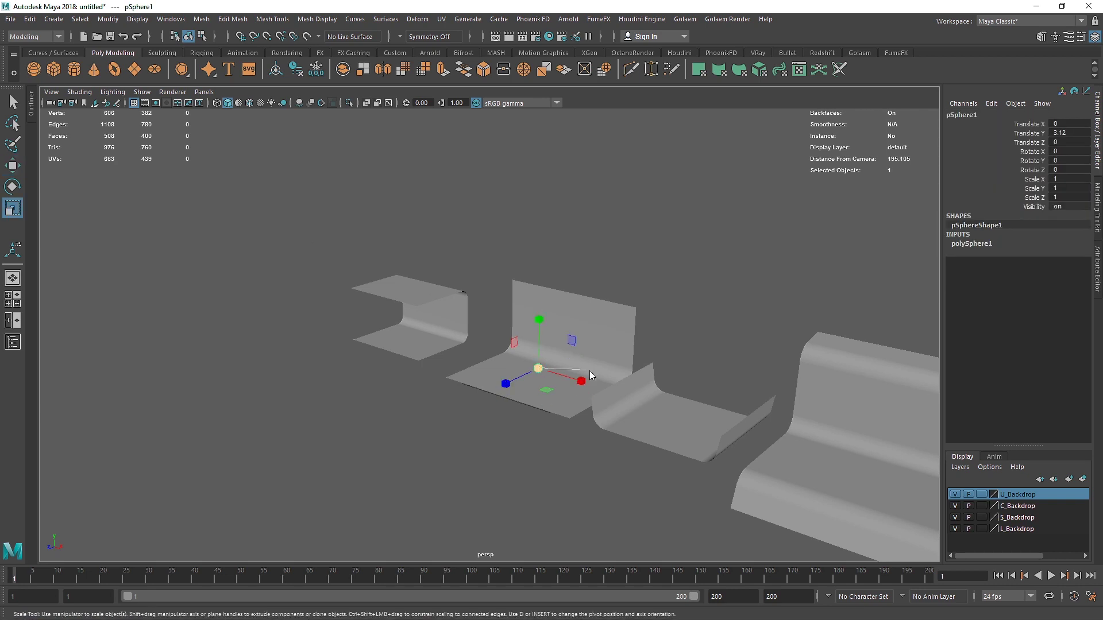
key(f)
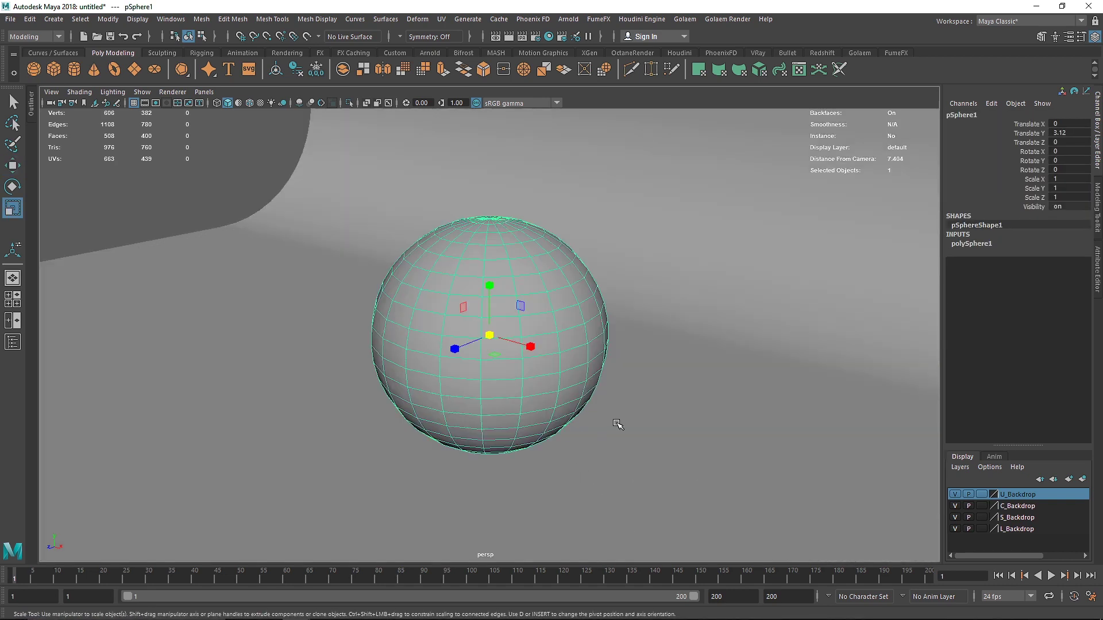
Scale the sphere uniformly to about 2.64 with the Scale tool's step snap off.
middle_drag(497, 319, 515, 327)
key(f)
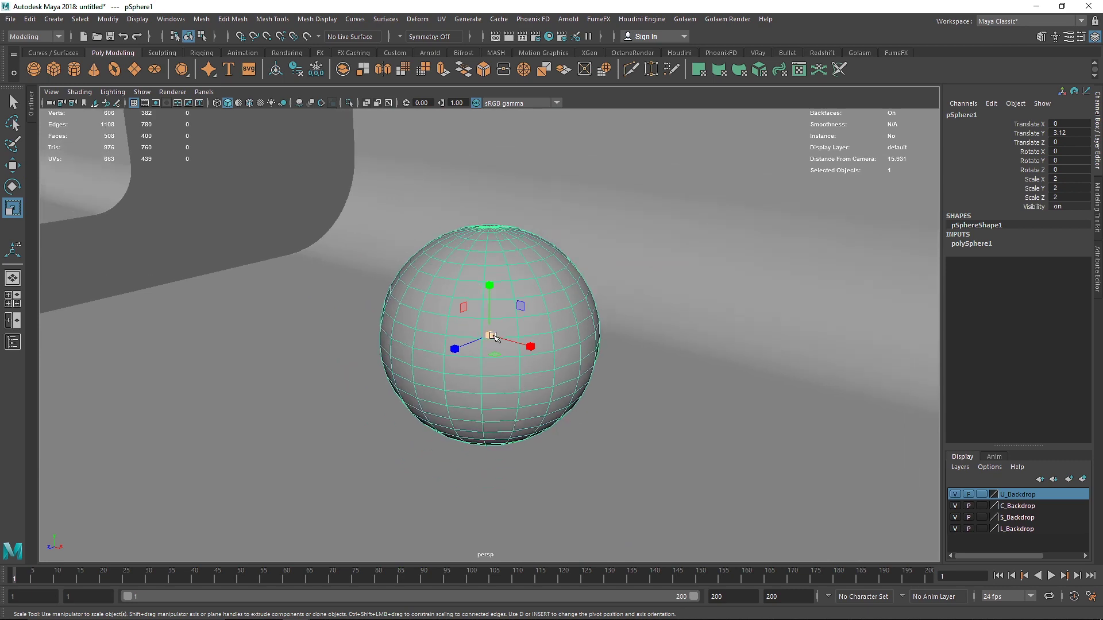
double_click(13, 207)
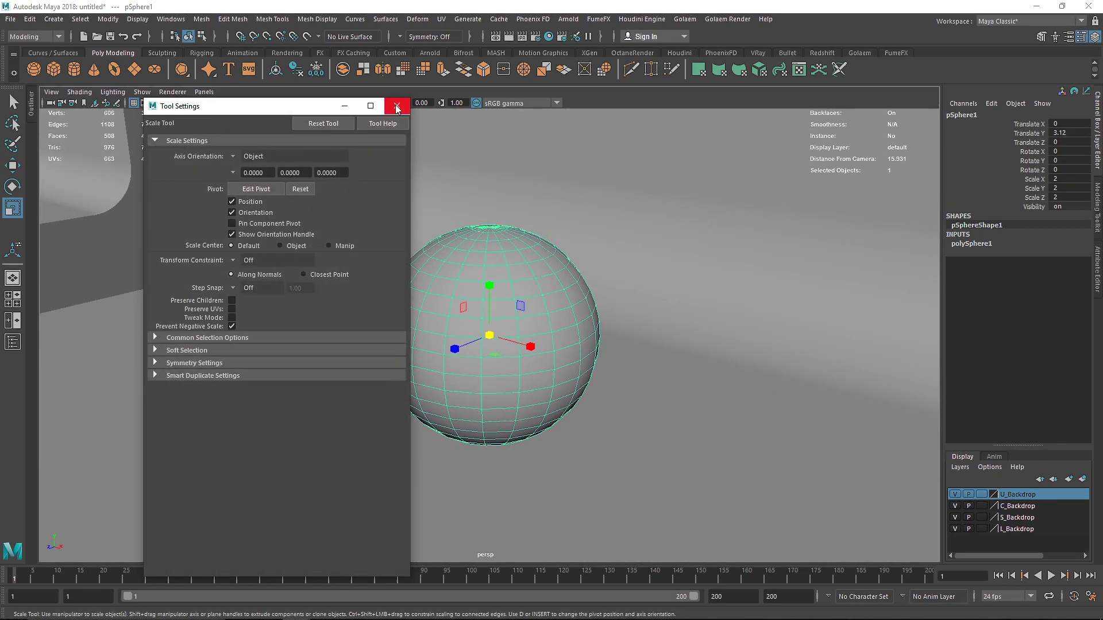
click(396, 106)
scroll(489, 335, down, 5)
alt+drag(476, 336, 528, 339)
drag(489, 335, 524, 338)
alt+drag(495, 373, 534, 371)
scroll(519, 372, up, 5)
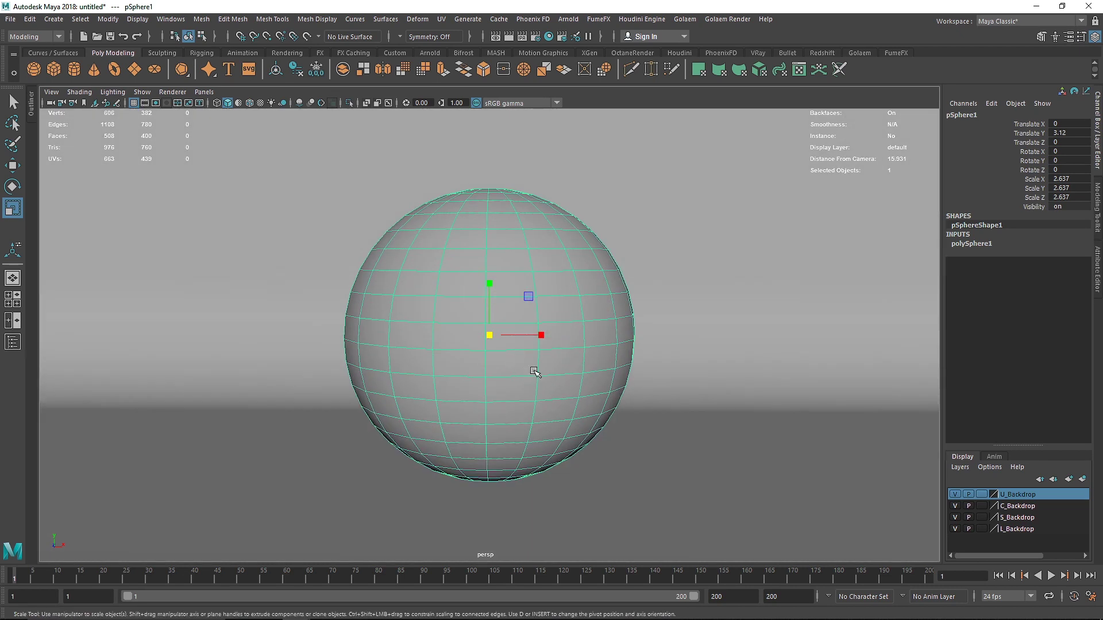
Render the sphere on its backdrop in the Arnold RenderView using Occlusion debug shading.
alt+right_drag(533, 371, 487, 357)
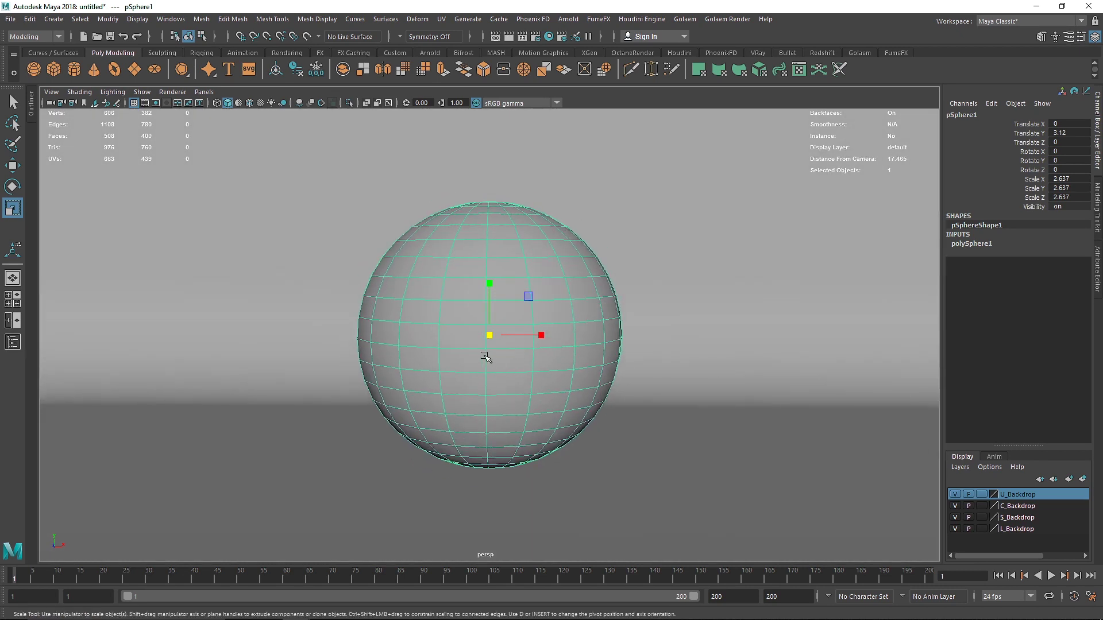
click(436, 53)
click(429, 69)
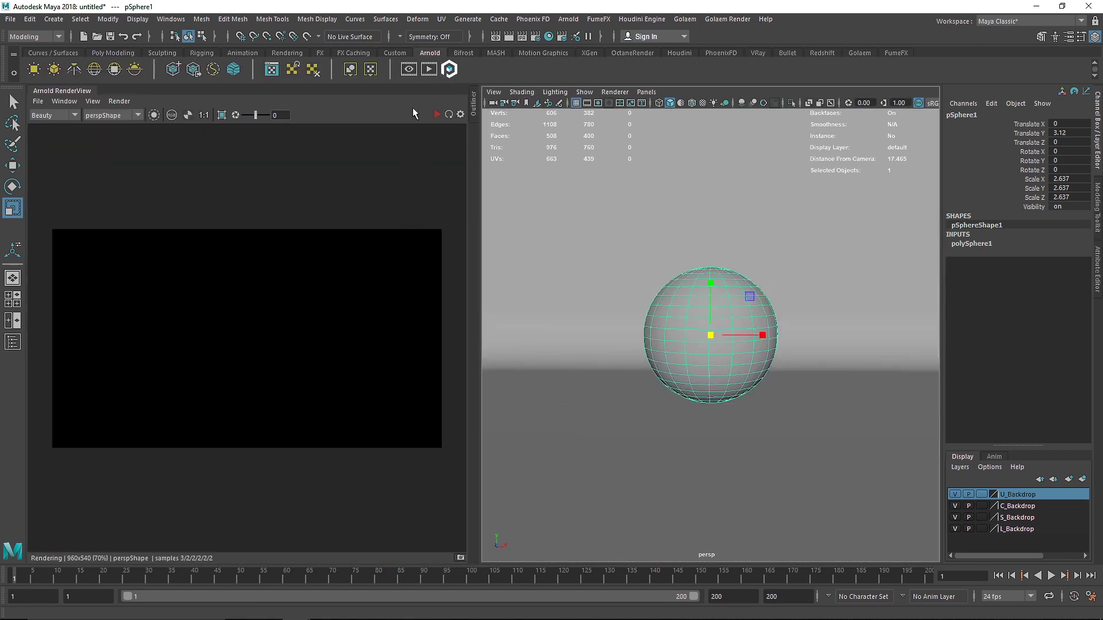
click(118, 101)
mouse_move(198, 229)
click(298, 273)
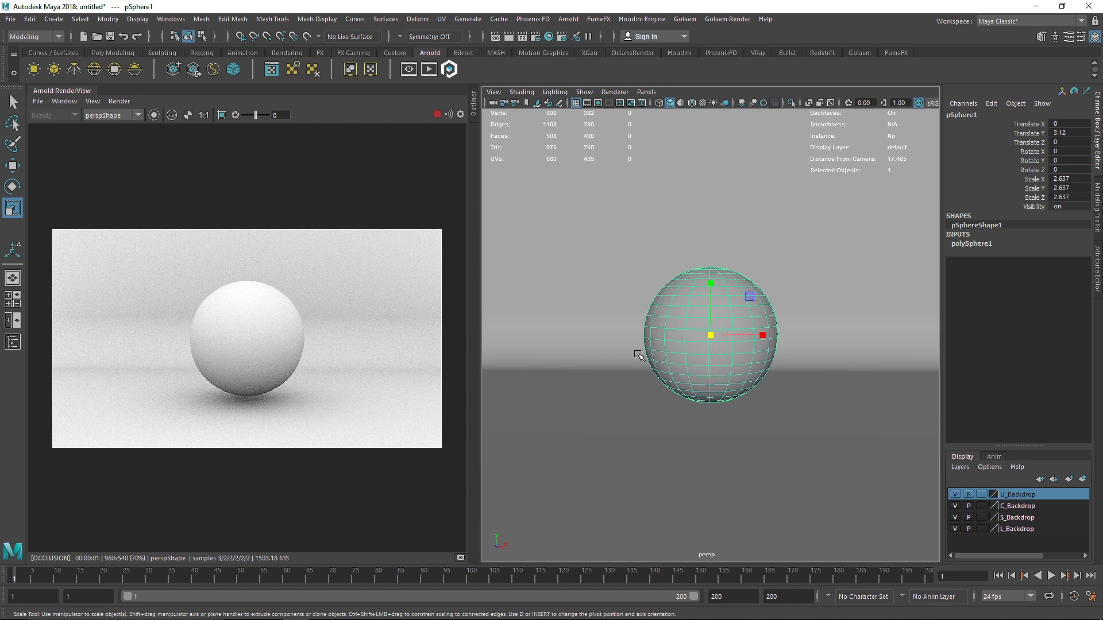
Examine the sphere and all four backdrops together in the live occlusion render.
alt+right_drag(688, 350, 707, 347)
alt+drag(707, 347, 690, 369)
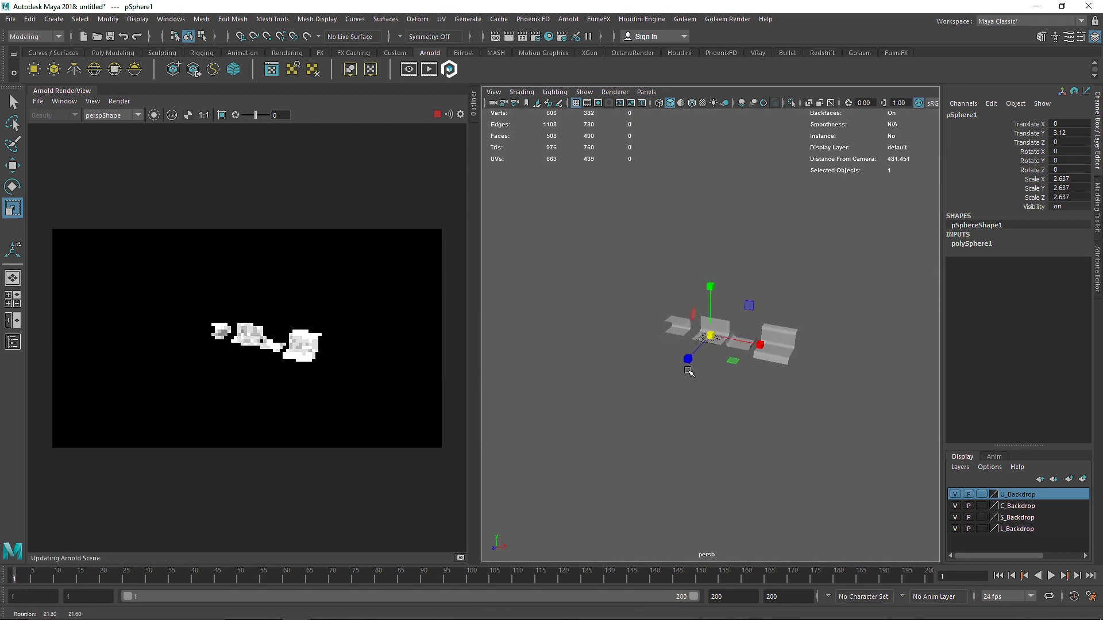
alt+right_drag(689, 369, 765, 347)
alt+drag(766, 347, 701, 353)
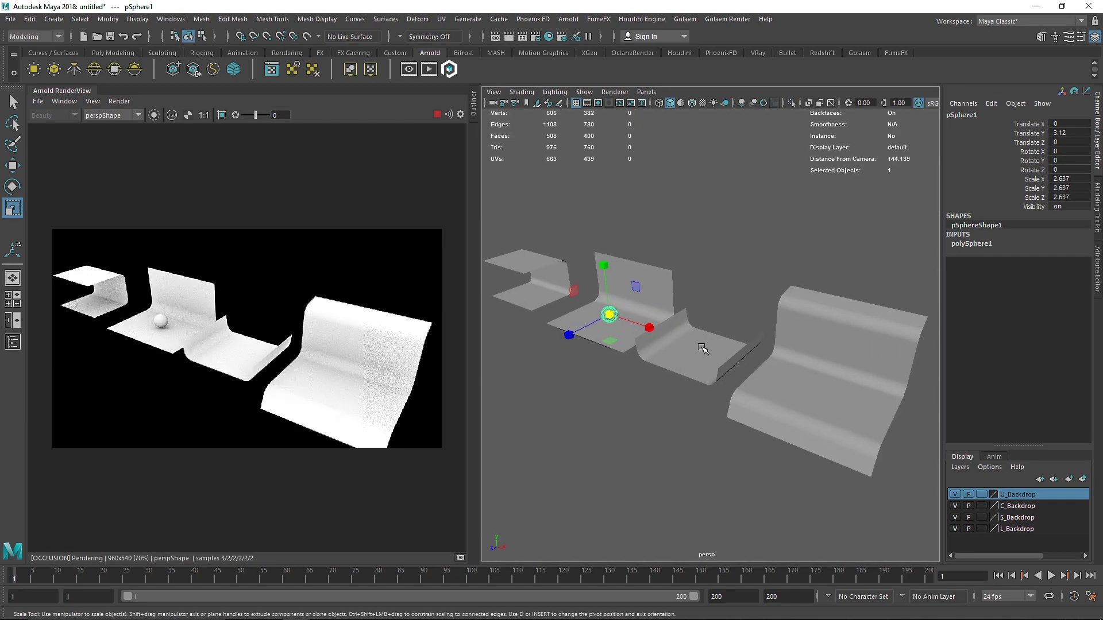